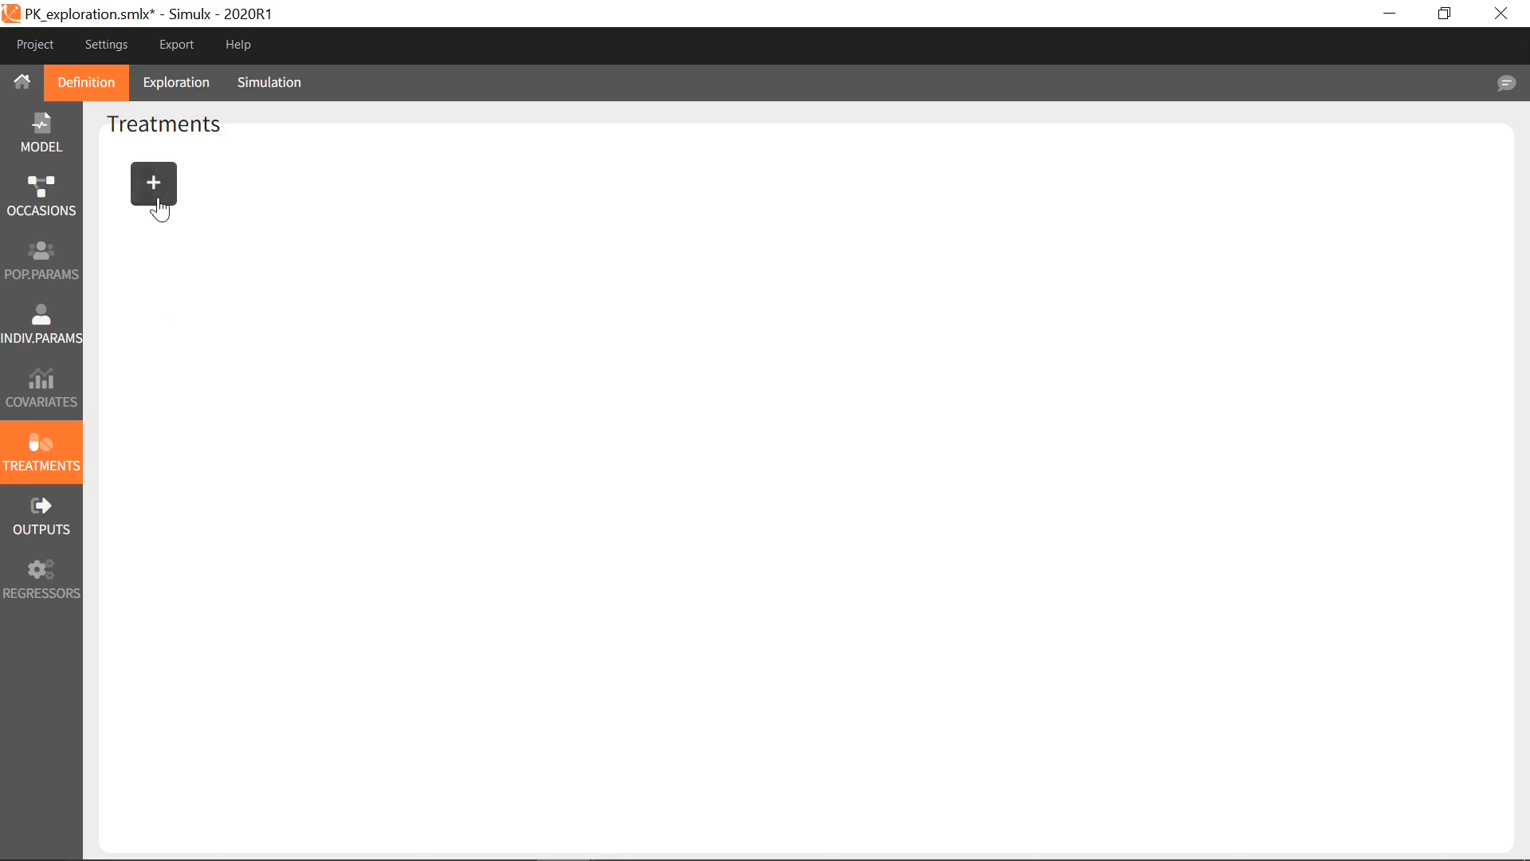
Start a new manual-schedule treatment and set its first dose amount to 50 at time 0
{"action": "left_click", "coordinate": [158, 199]}
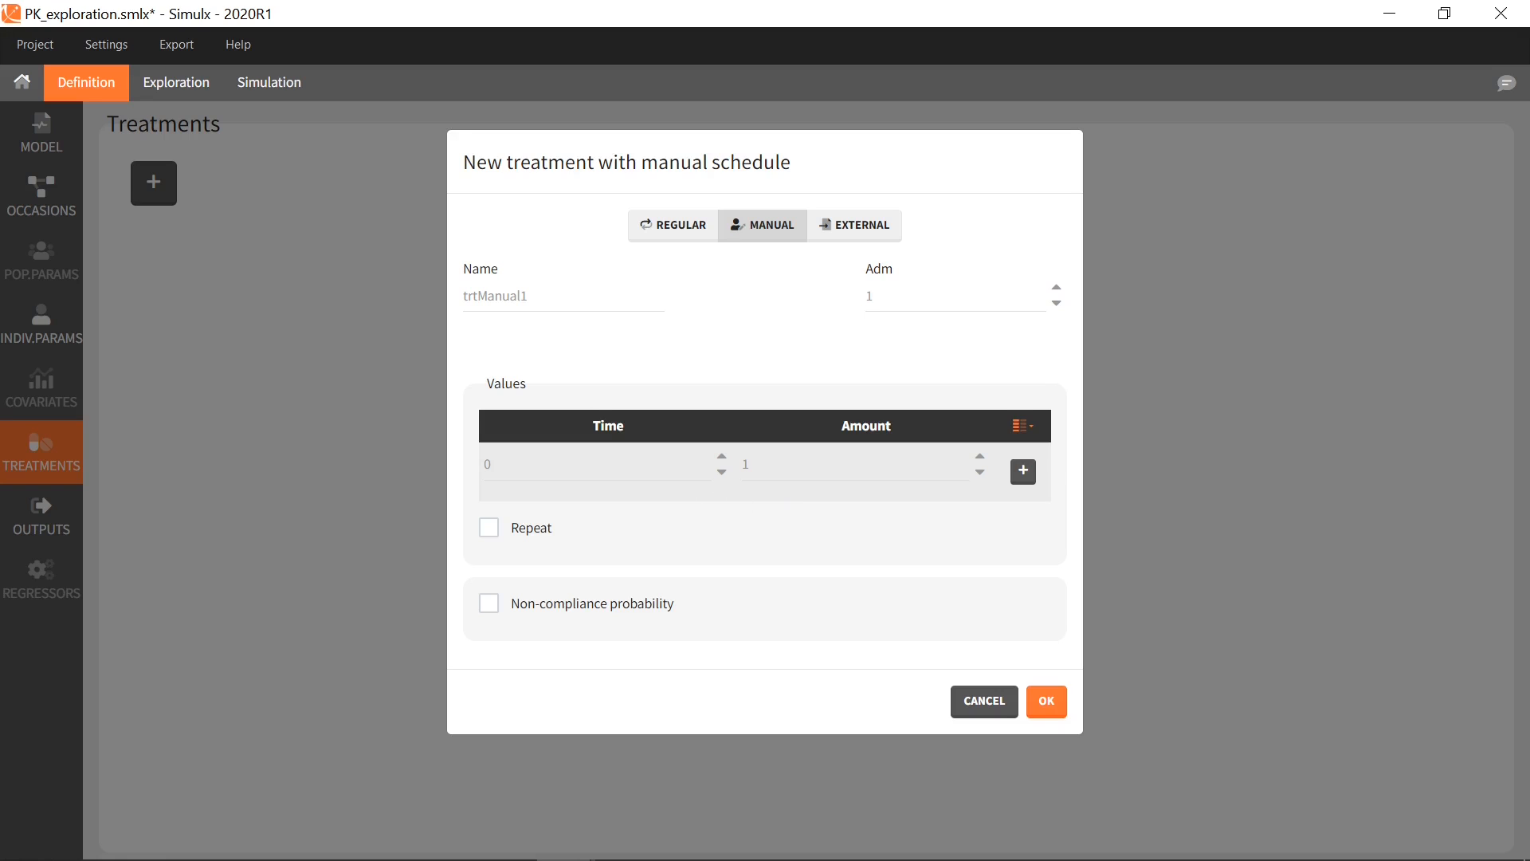
{"action": "key", "text": "Tab"}
{"action": "key", "text": "Tab"}
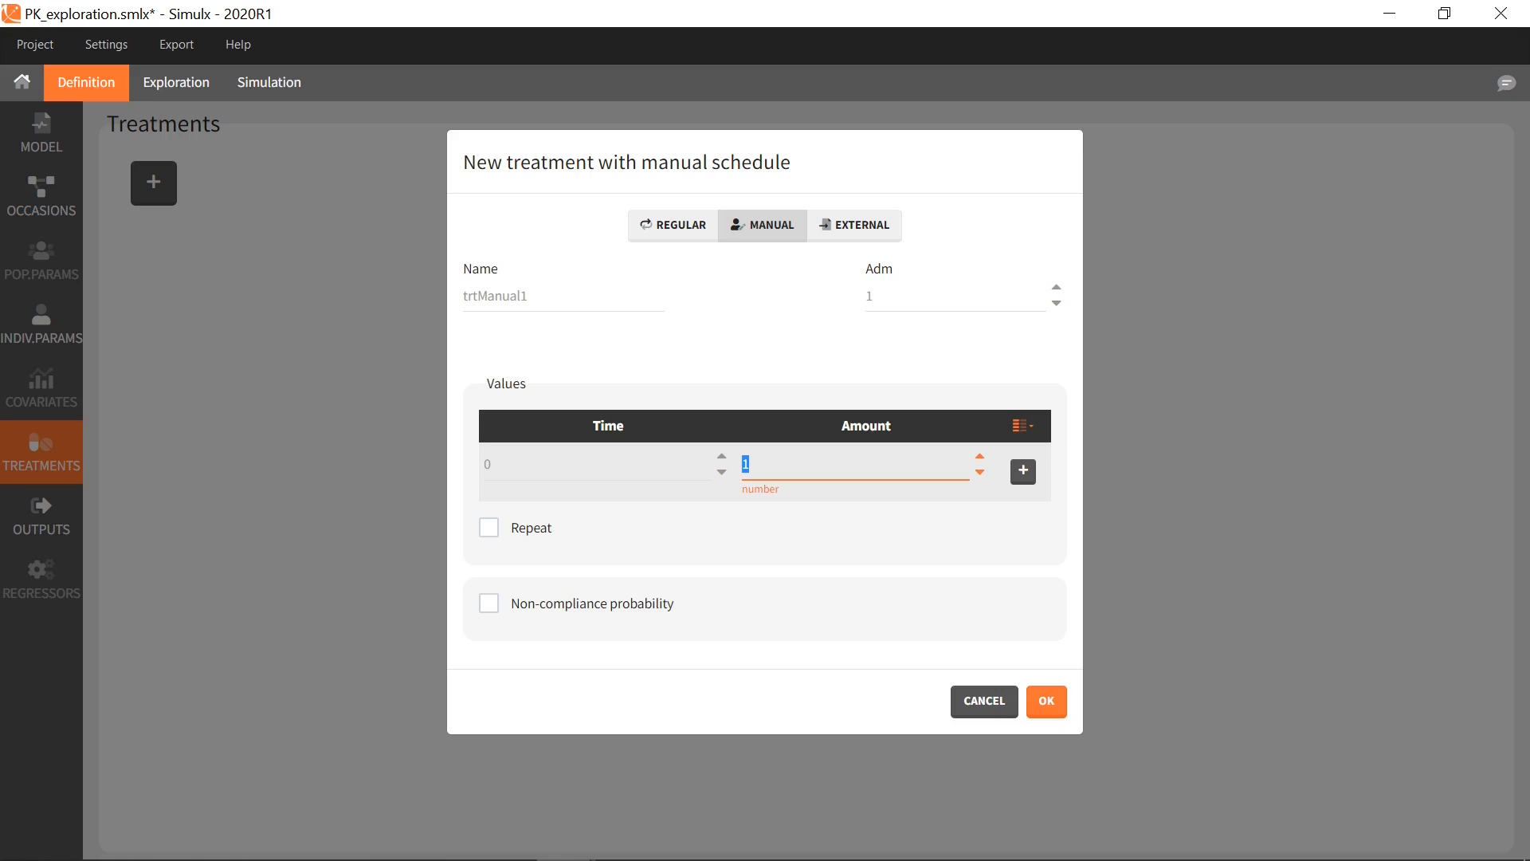
{"action": "type", "text": "50"}
Add a second dose to the manual schedule with time 24 and amount 100
{"action": "left_click", "coordinate": [1024, 471]}
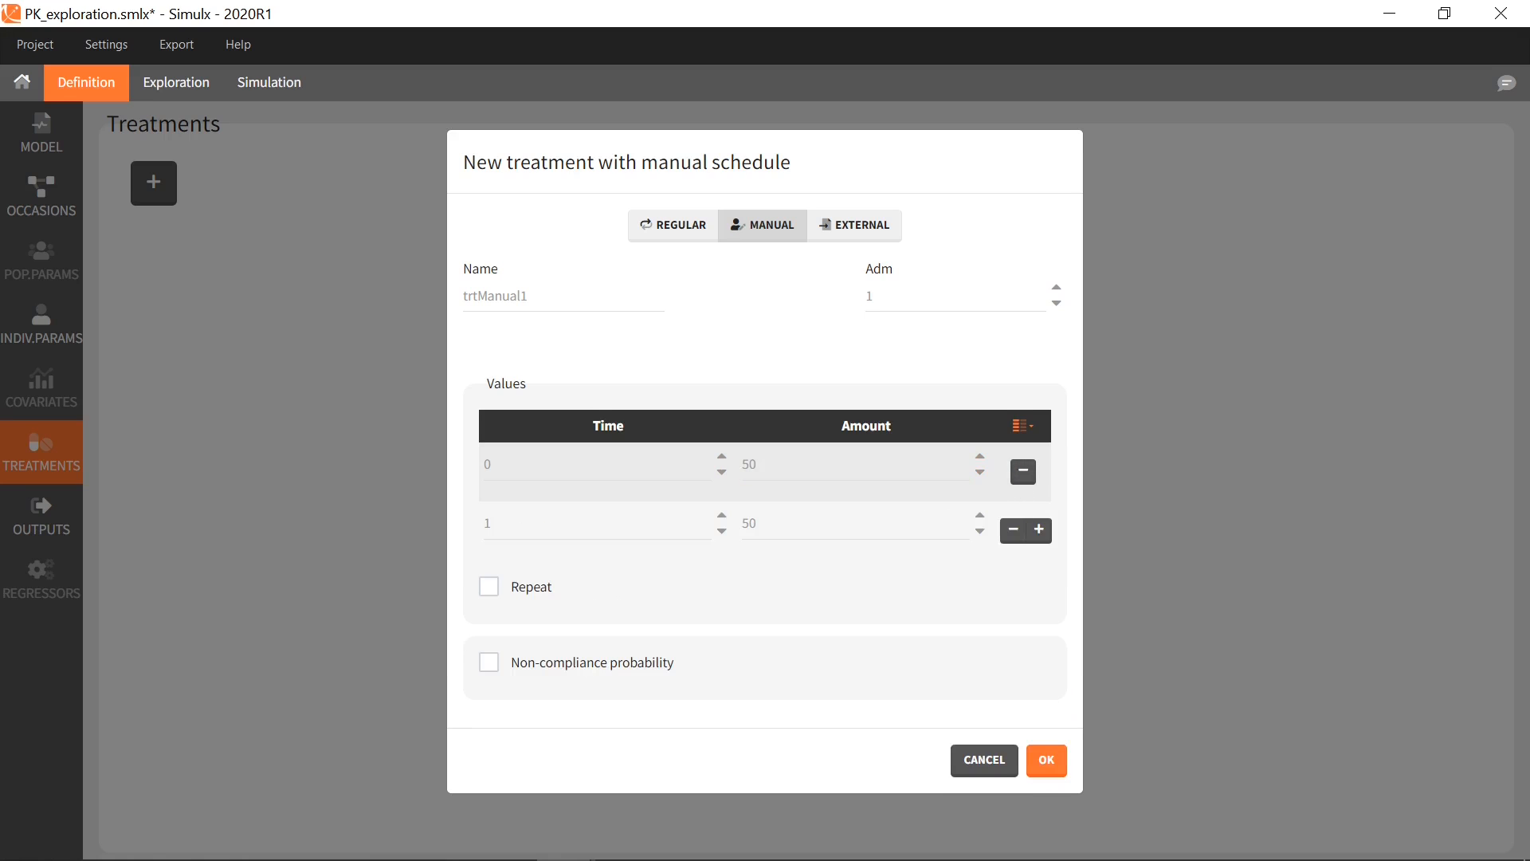
{"action": "double_click", "coordinate": [489, 524]}
{"action": "type", "text": "24"}
{"action": "key", "text": "Tab"}
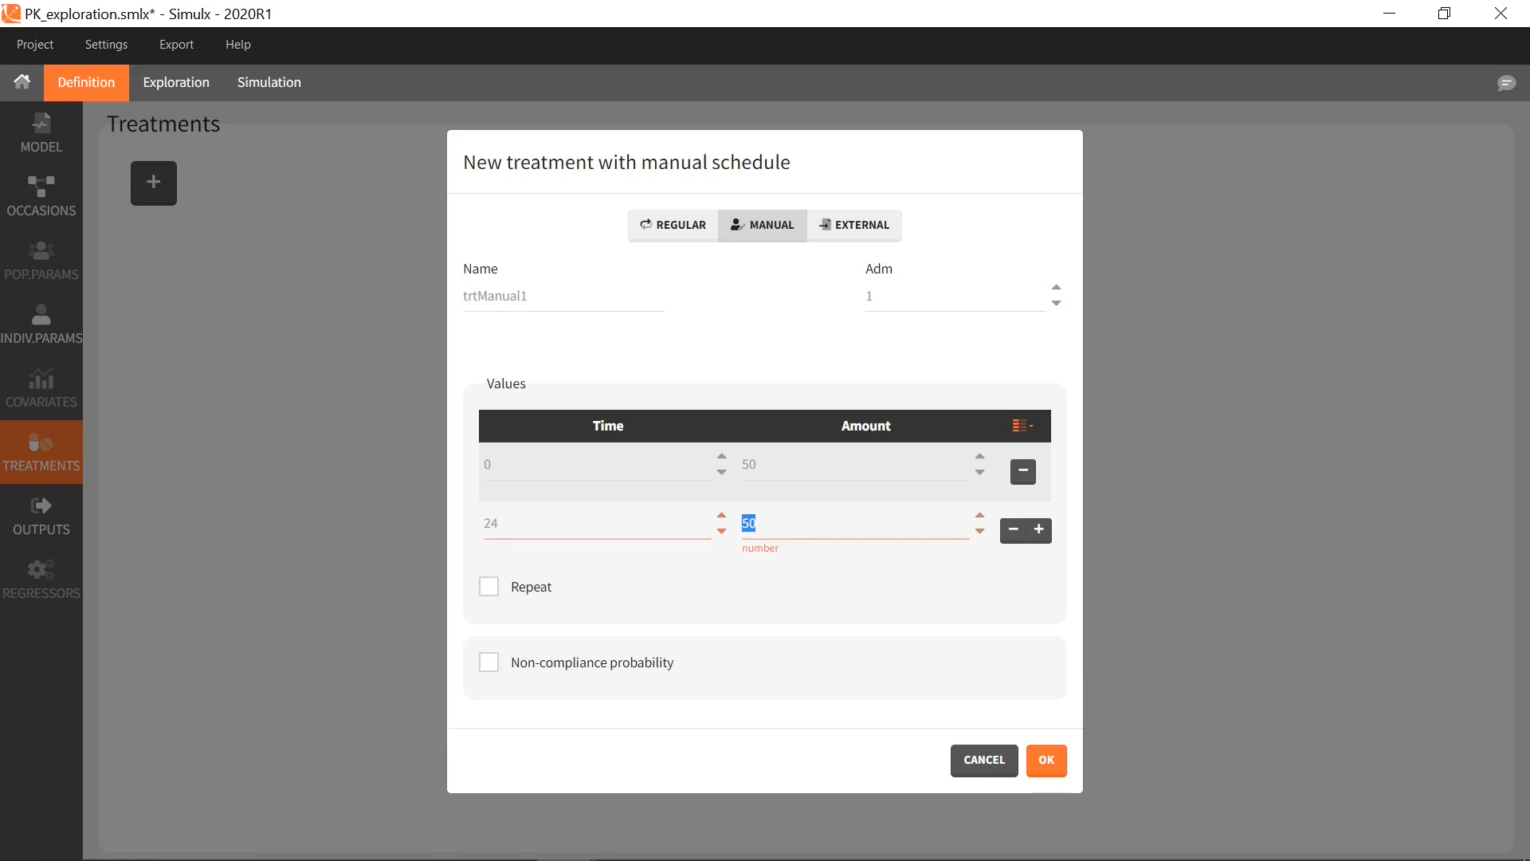
{"action": "type", "text": "100"}
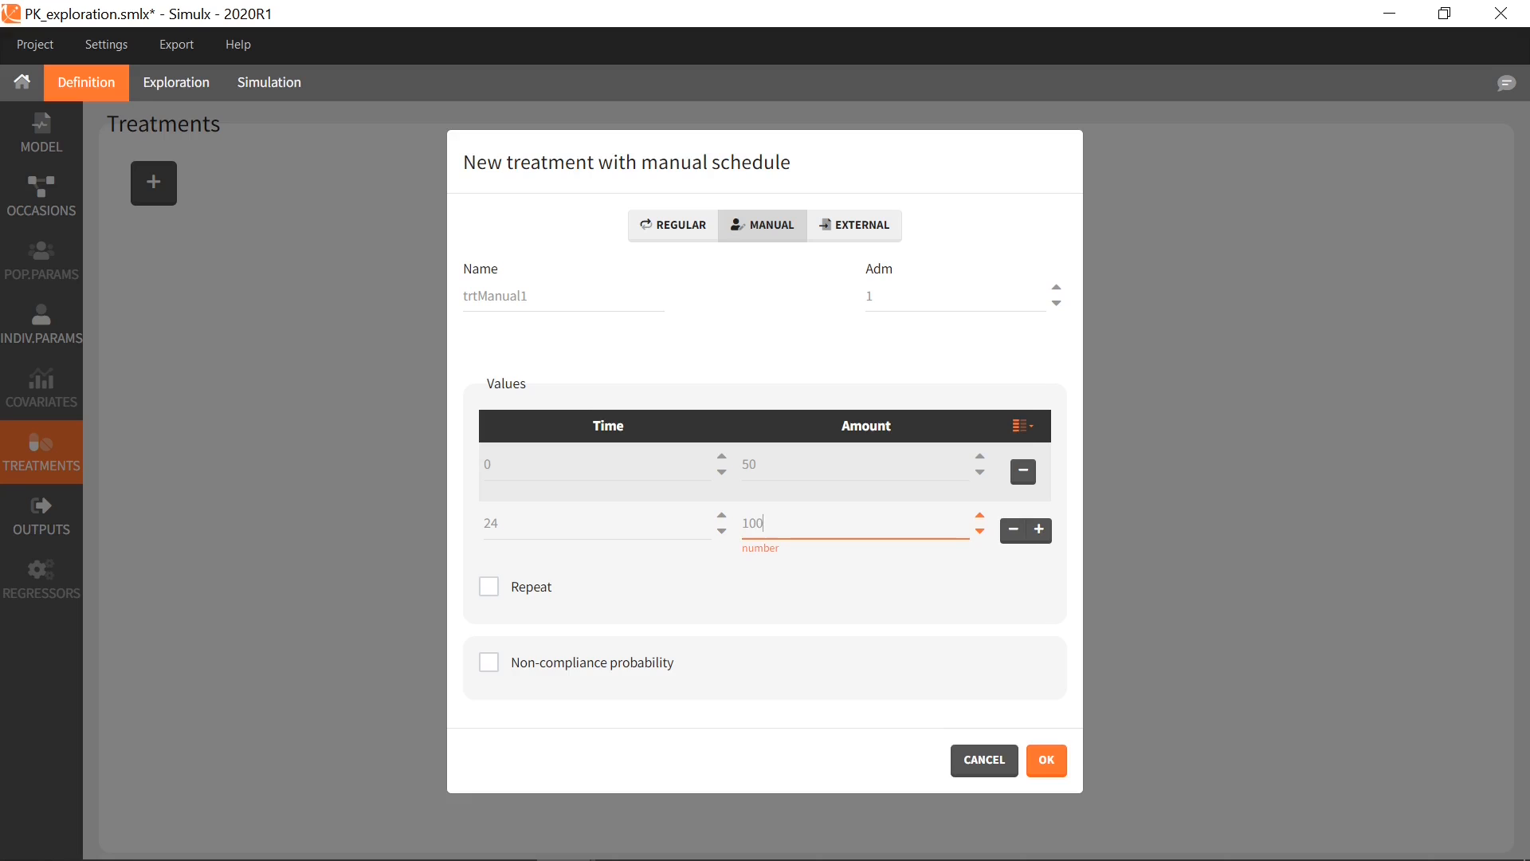
Add a third dose to the manual schedule with time 36 and amount 25
{"action": "left_click", "coordinate": [1038, 529]}
{"action": "type", "text": "36"}
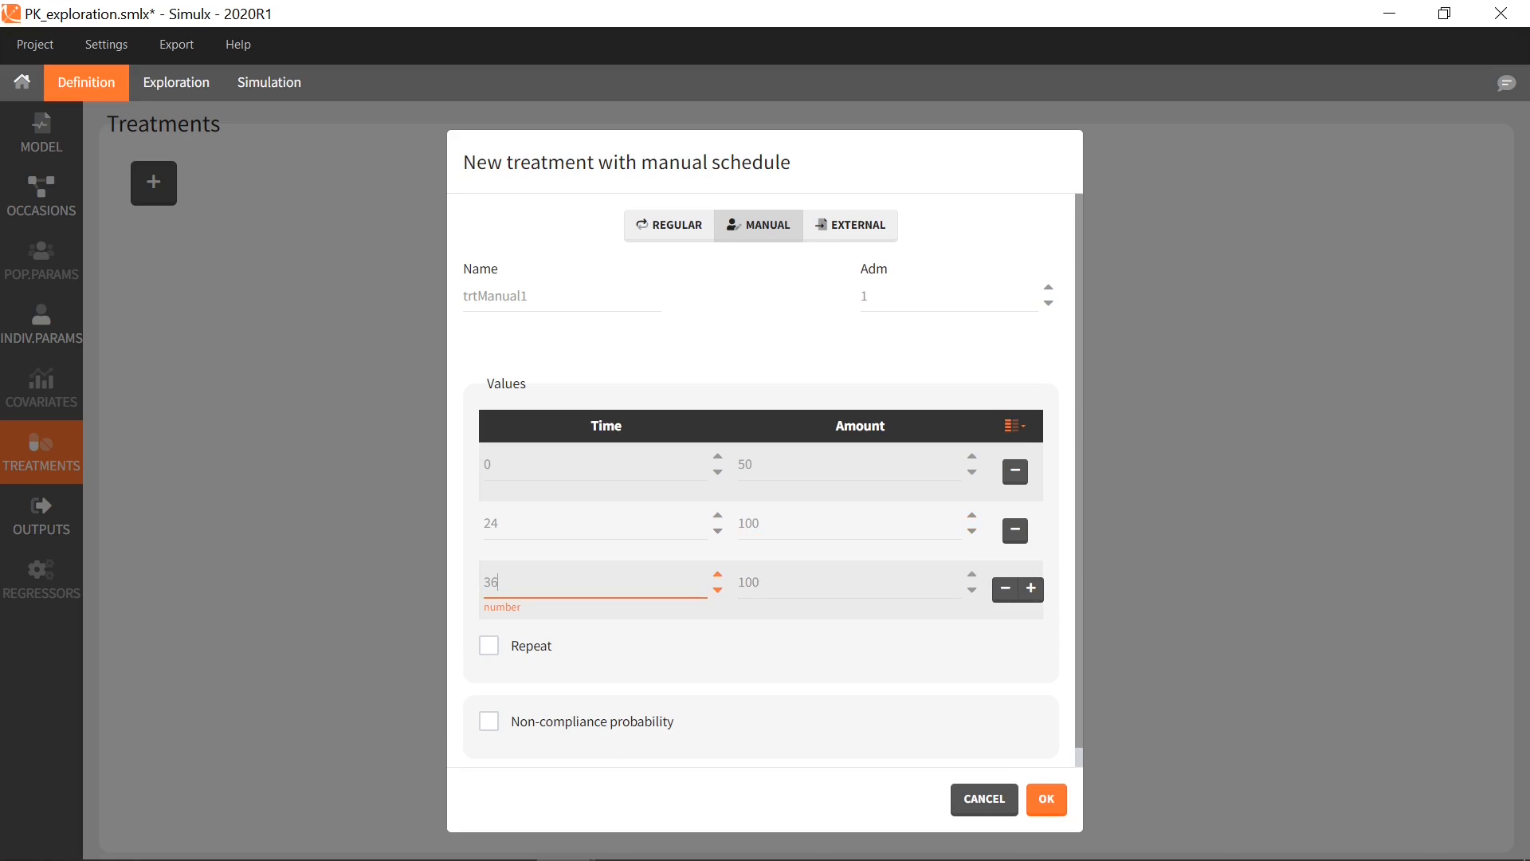
{"action": "key", "text": "Tab"}
{"action": "type", "text": "25"}
{"action": "left_click", "coordinate": [862, 634]}
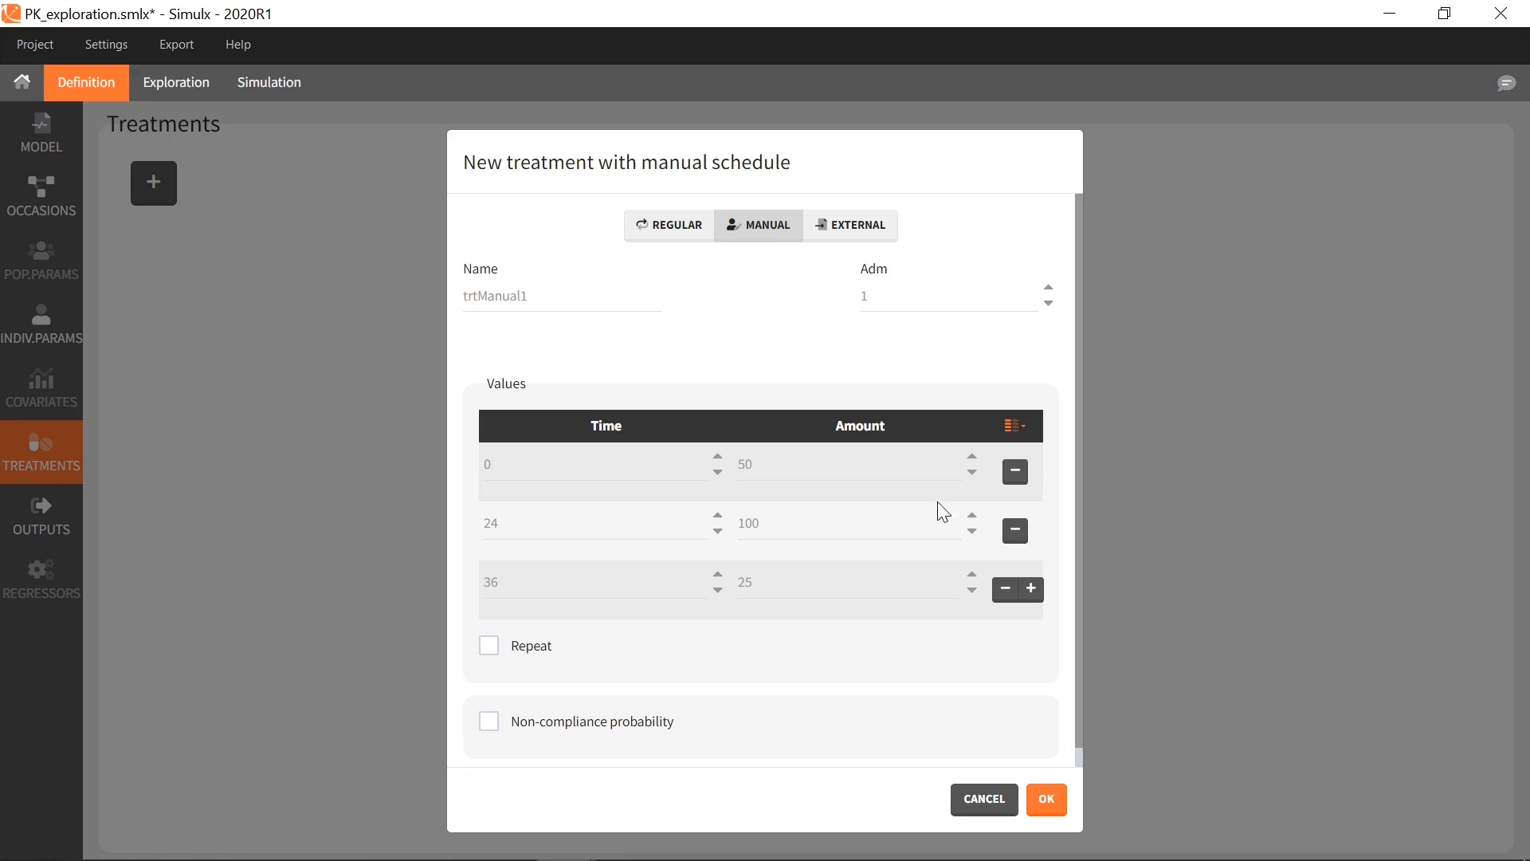
Include infusion in the manual schedule and set the infusion duration of all doses to 3
{"action": "left_click", "coordinate": [1017, 439]}
{"action": "left_click", "coordinate": [1010, 451]}
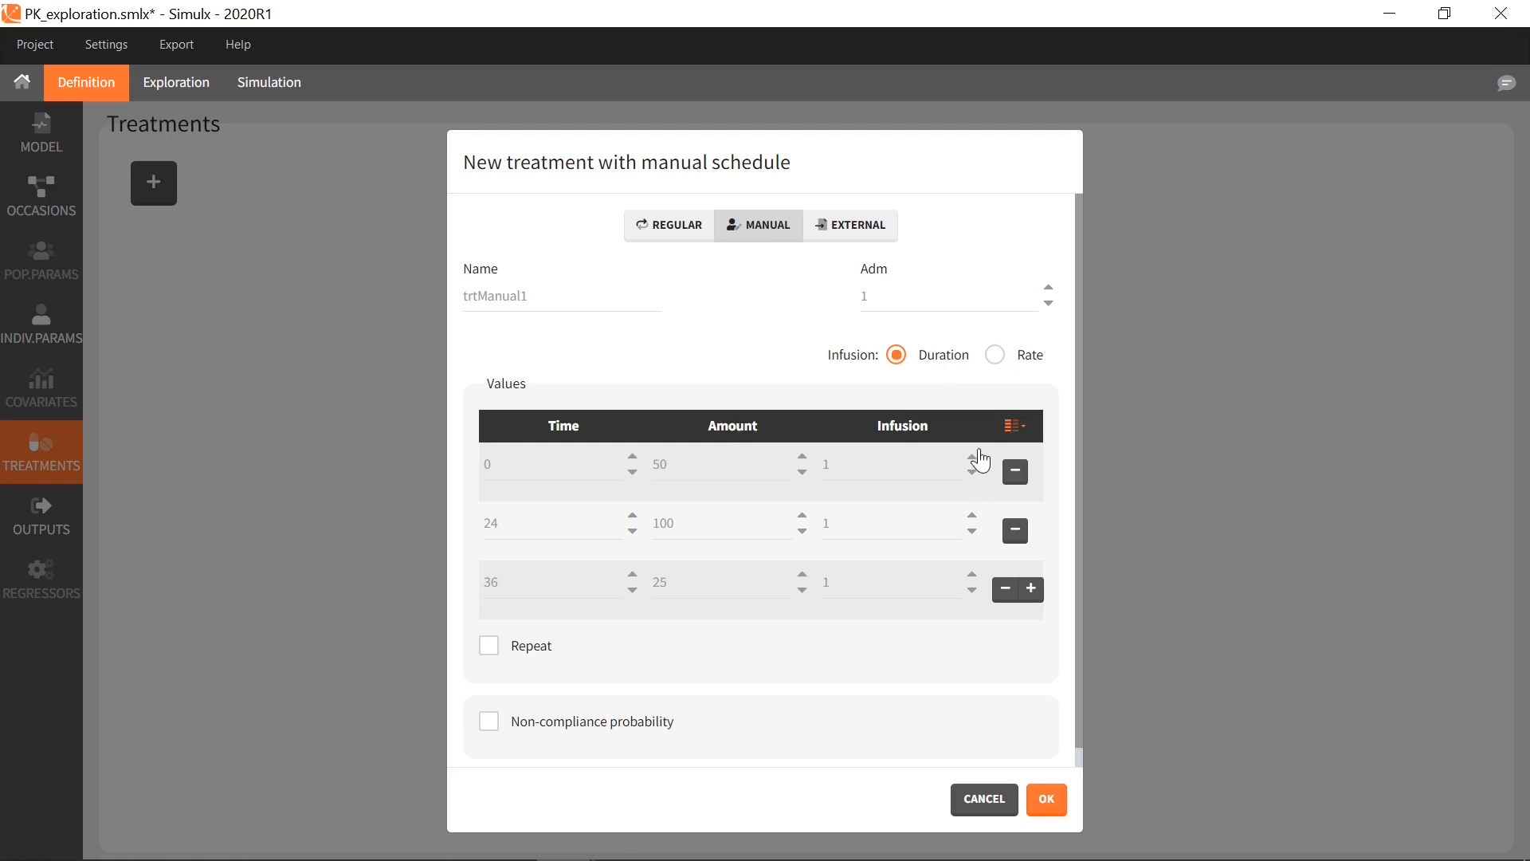
{"action": "left_click", "coordinate": [972, 457]}
Include washout in the schedule, enable it only for the dose at time 36, and save the treatment
{"action": "left_click", "coordinate": [1015, 426]}
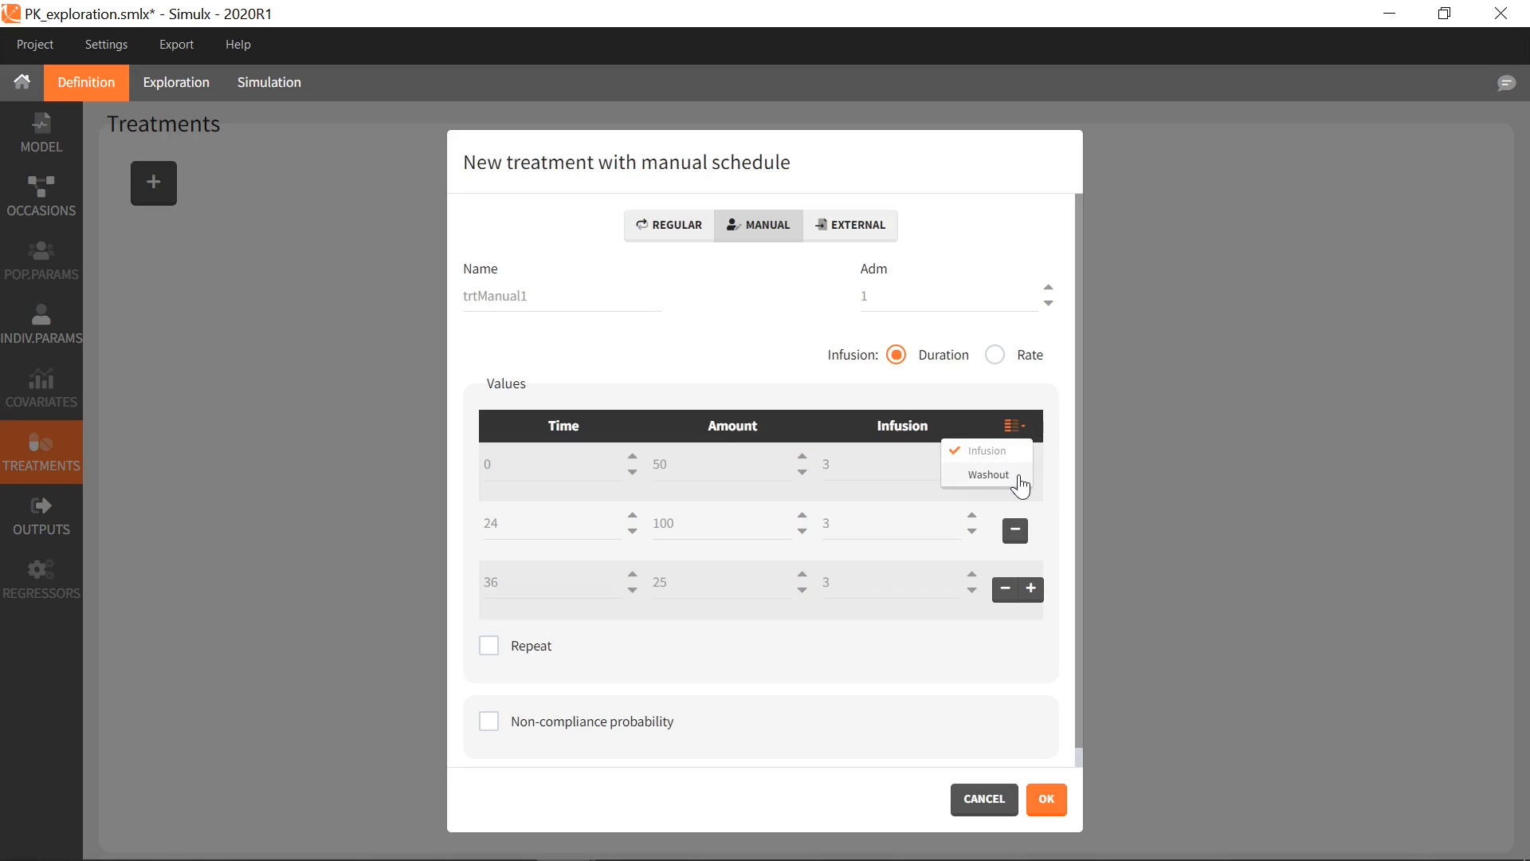
{"action": "left_click", "coordinate": [1019, 479]}
{"action": "left_click", "coordinate": [926, 591]}
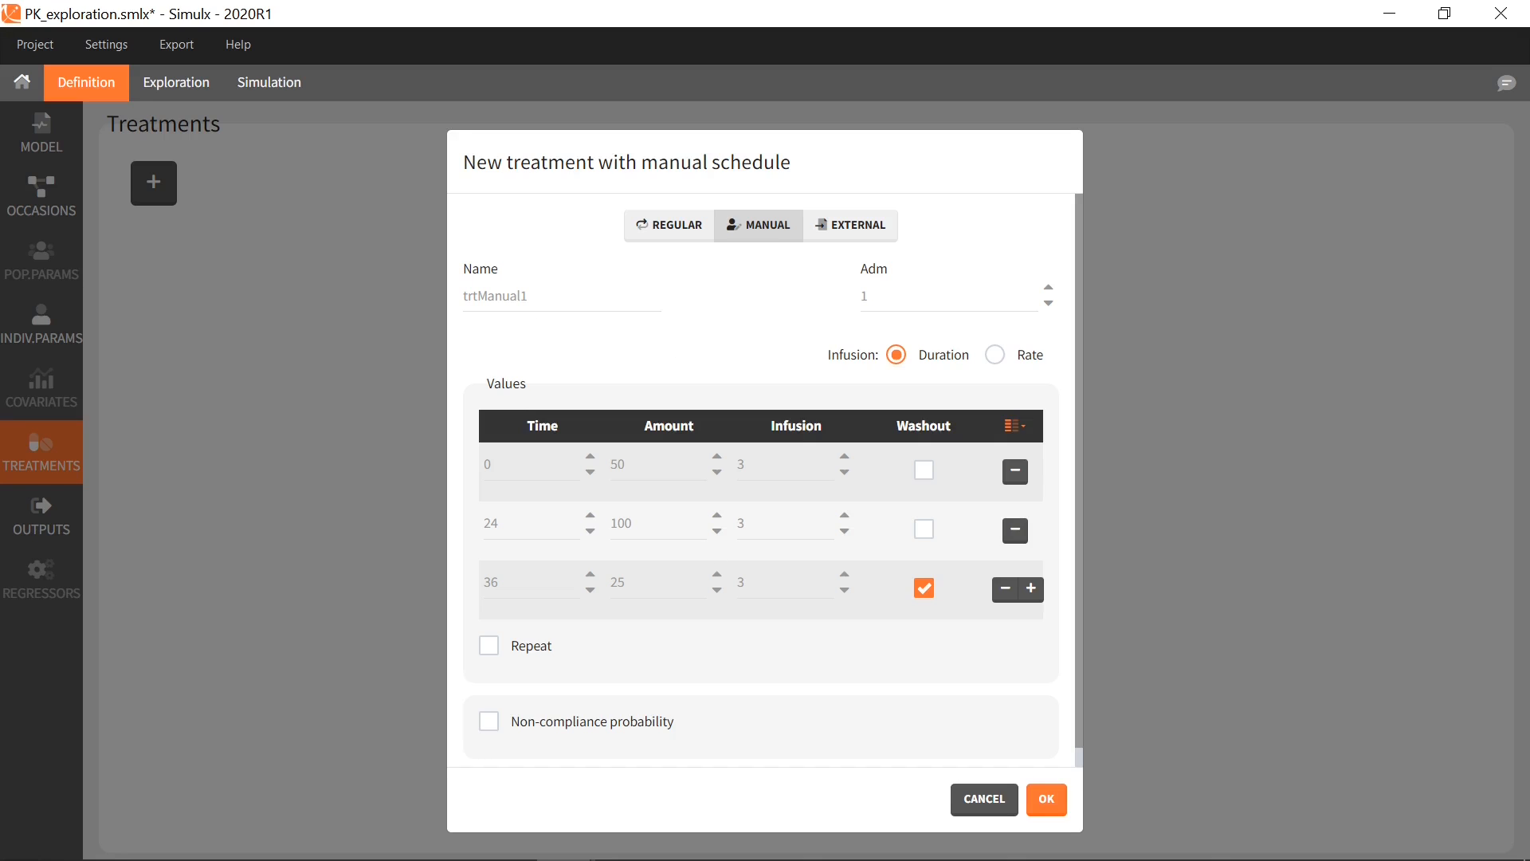
{"action": "left_click", "coordinate": [1048, 797]}
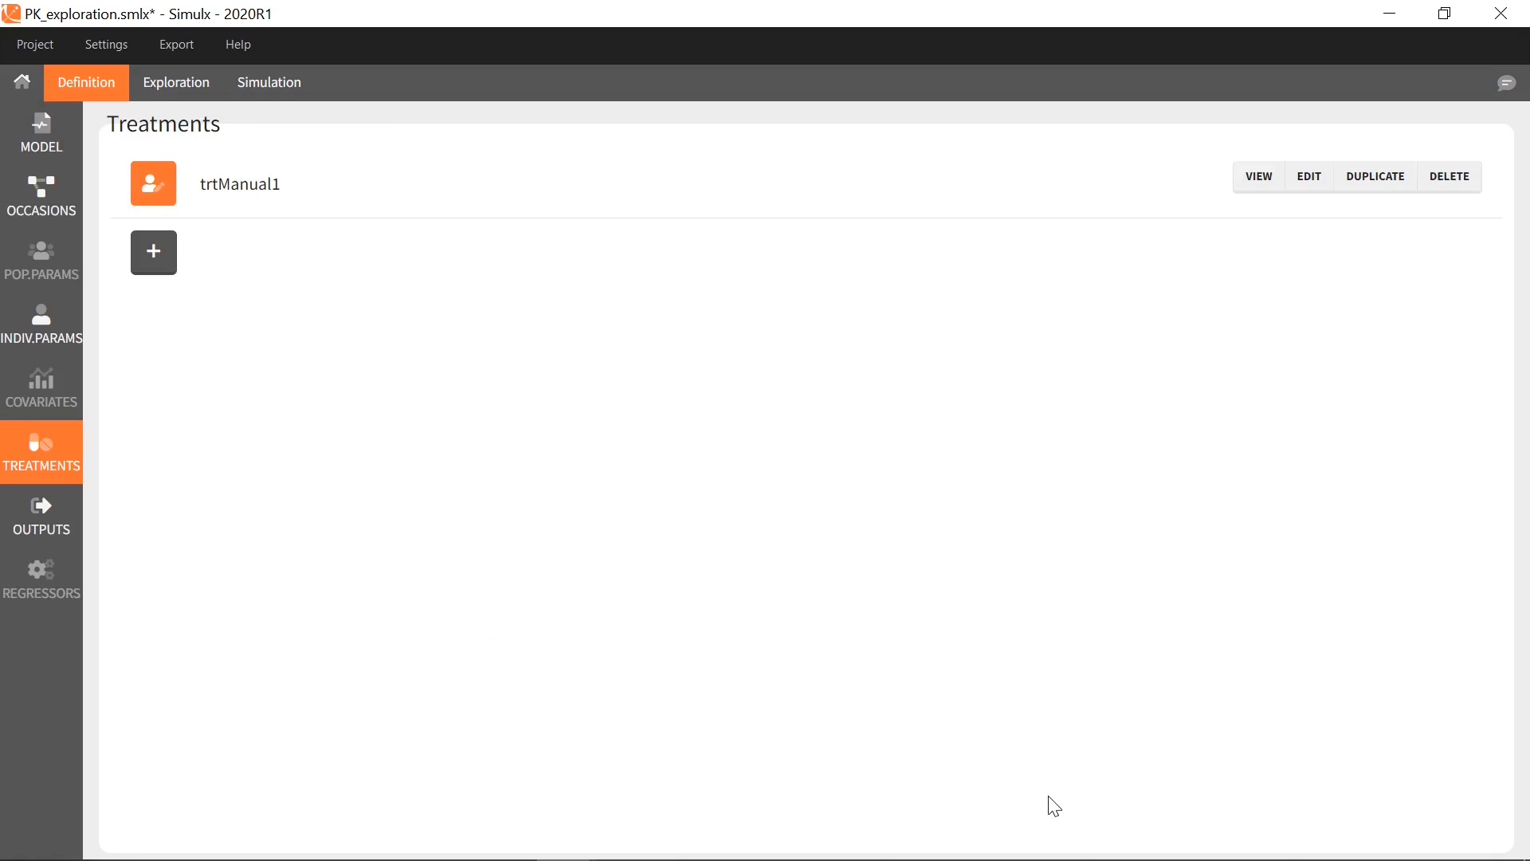
Create a regular-schedule treatment with interdose interval 12 and 6 doses, keeping start time 0 and amount 100, without infusion
{"action": "left_click", "coordinate": [161, 252]}
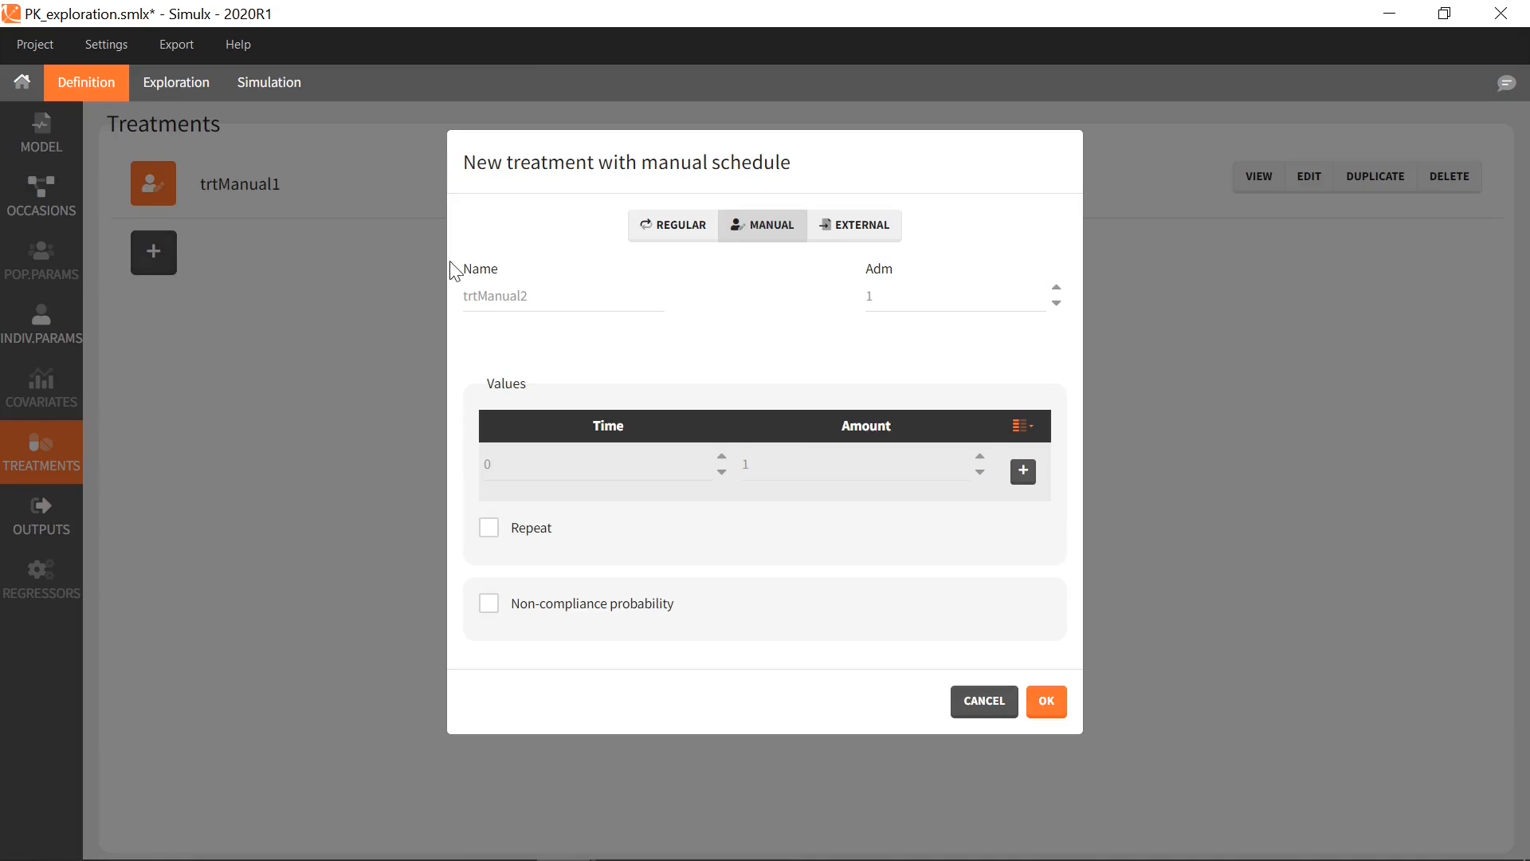
{"action": "left_click", "coordinate": [684, 227]}
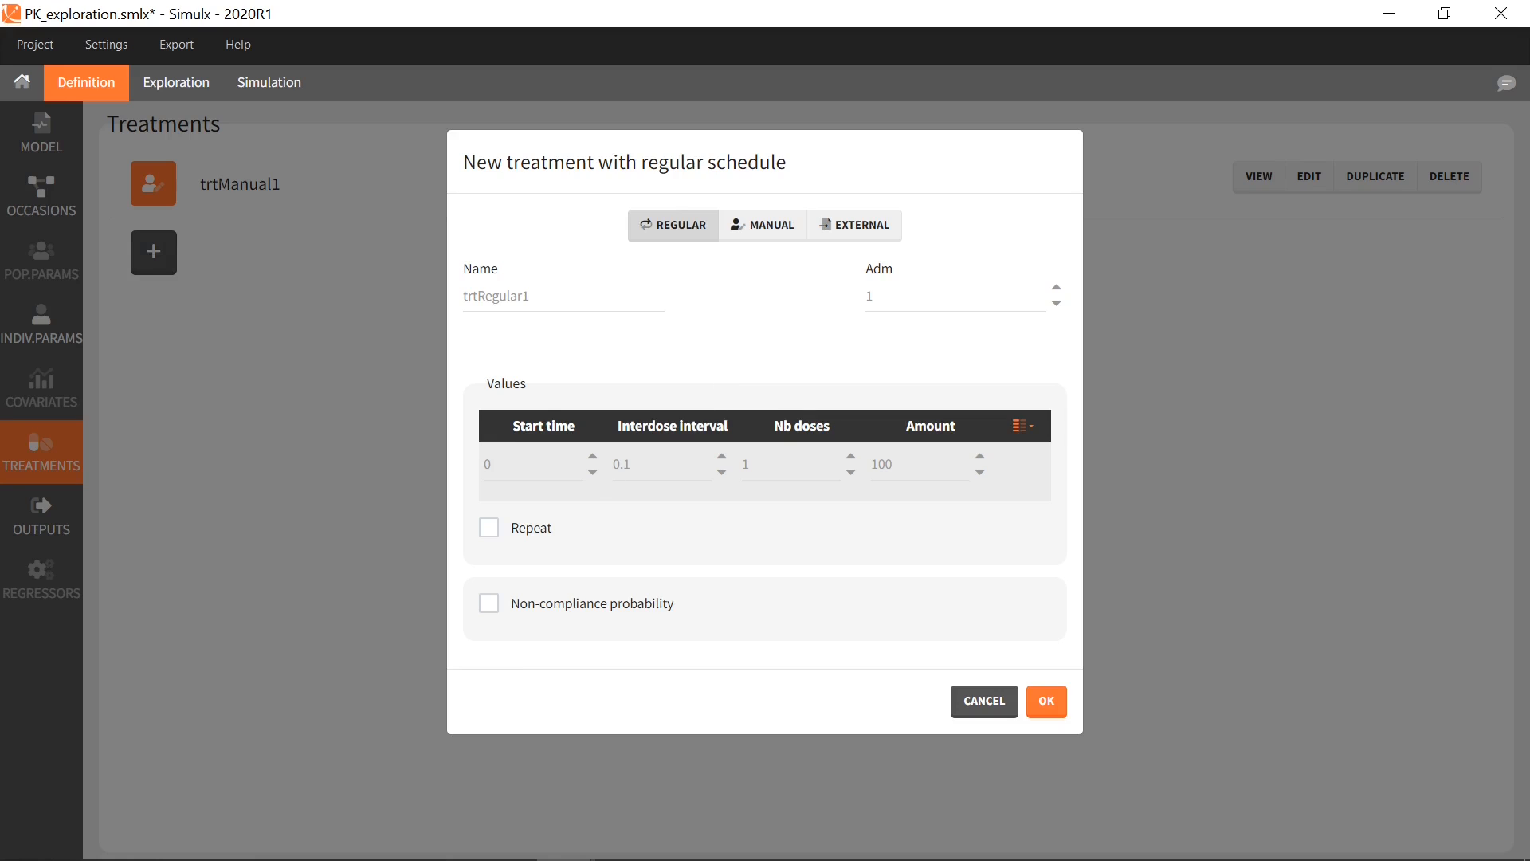
{"action": "left_click", "coordinate": [518, 464]}
{"action": "key", "text": "Tab"}
{"action": "type", "text": "12"}
{"action": "key", "text": "Tab"}
{"action": "type", "text": "6"}
{"action": "left_click", "coordinate": [833, 384]}
{"action": "left_click", "coordinate": [1033, 440]}
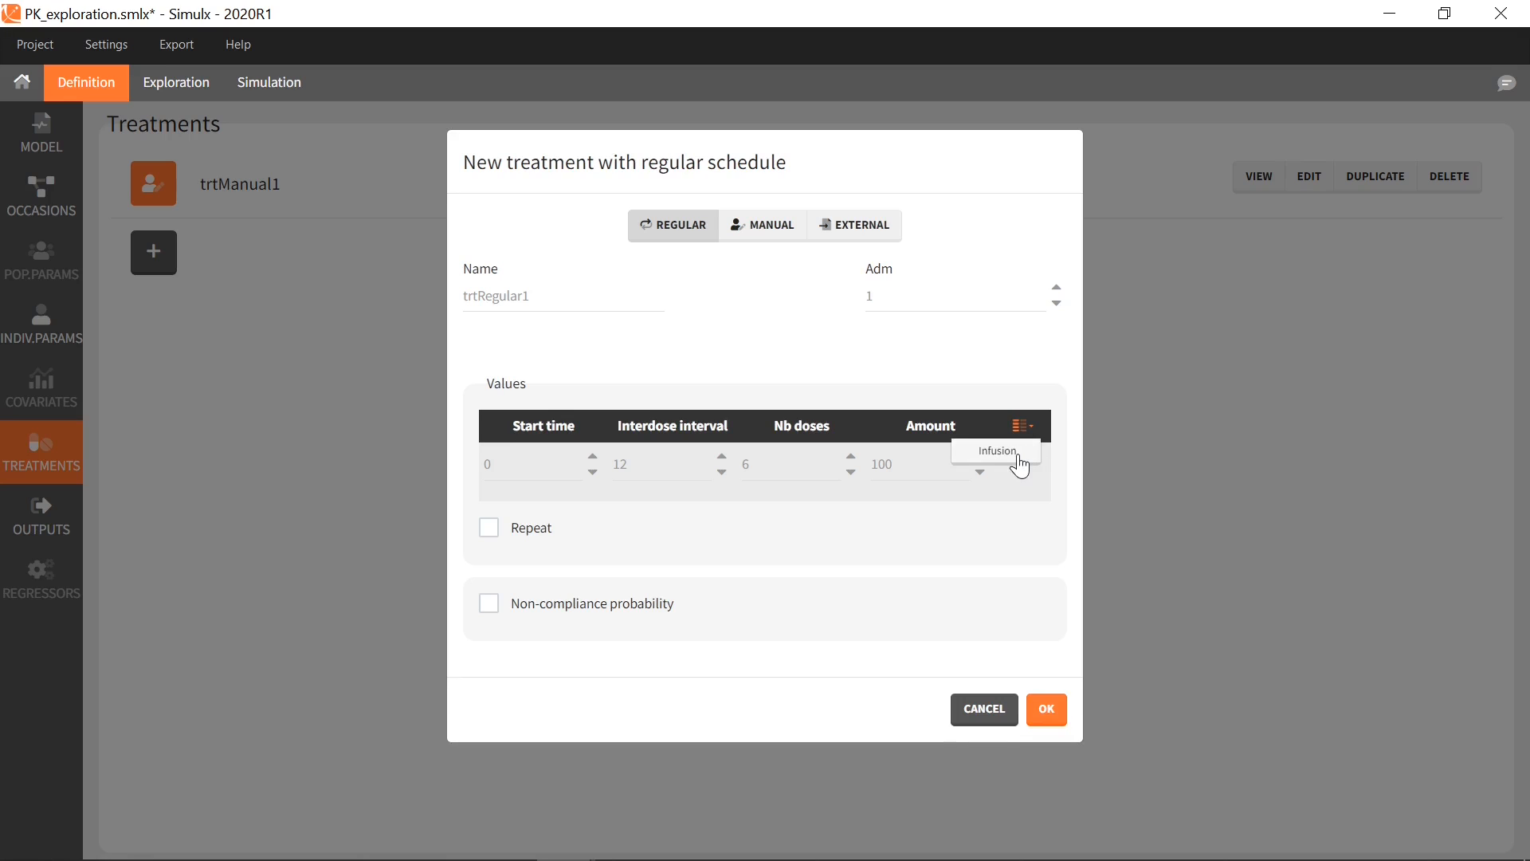
{"action": "left_click", "coordinate": [1054, 467]}
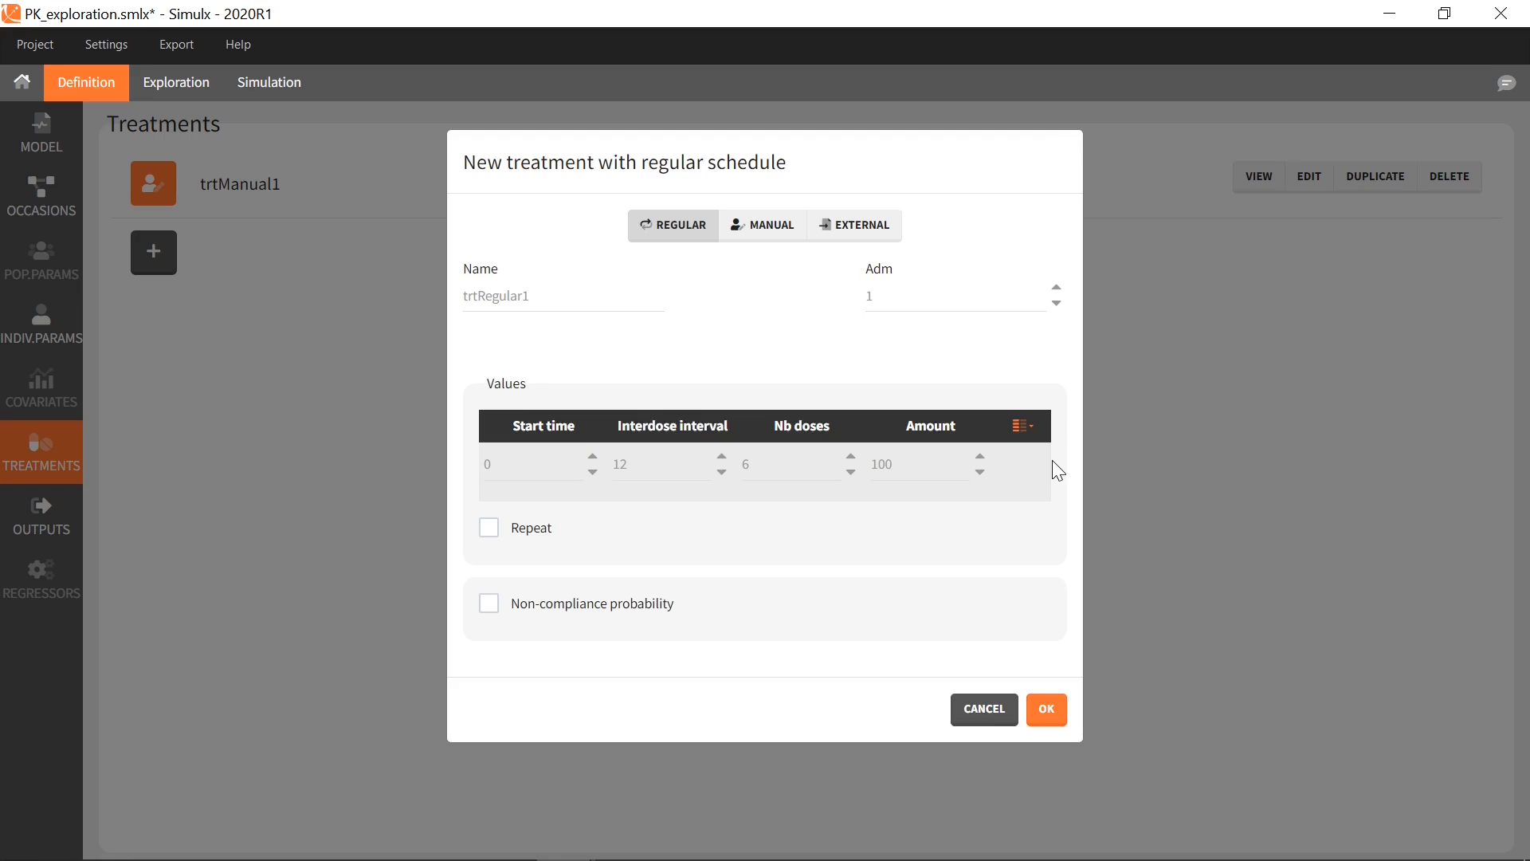
{"action": "left_click", "coordinate": [1047, 705]}
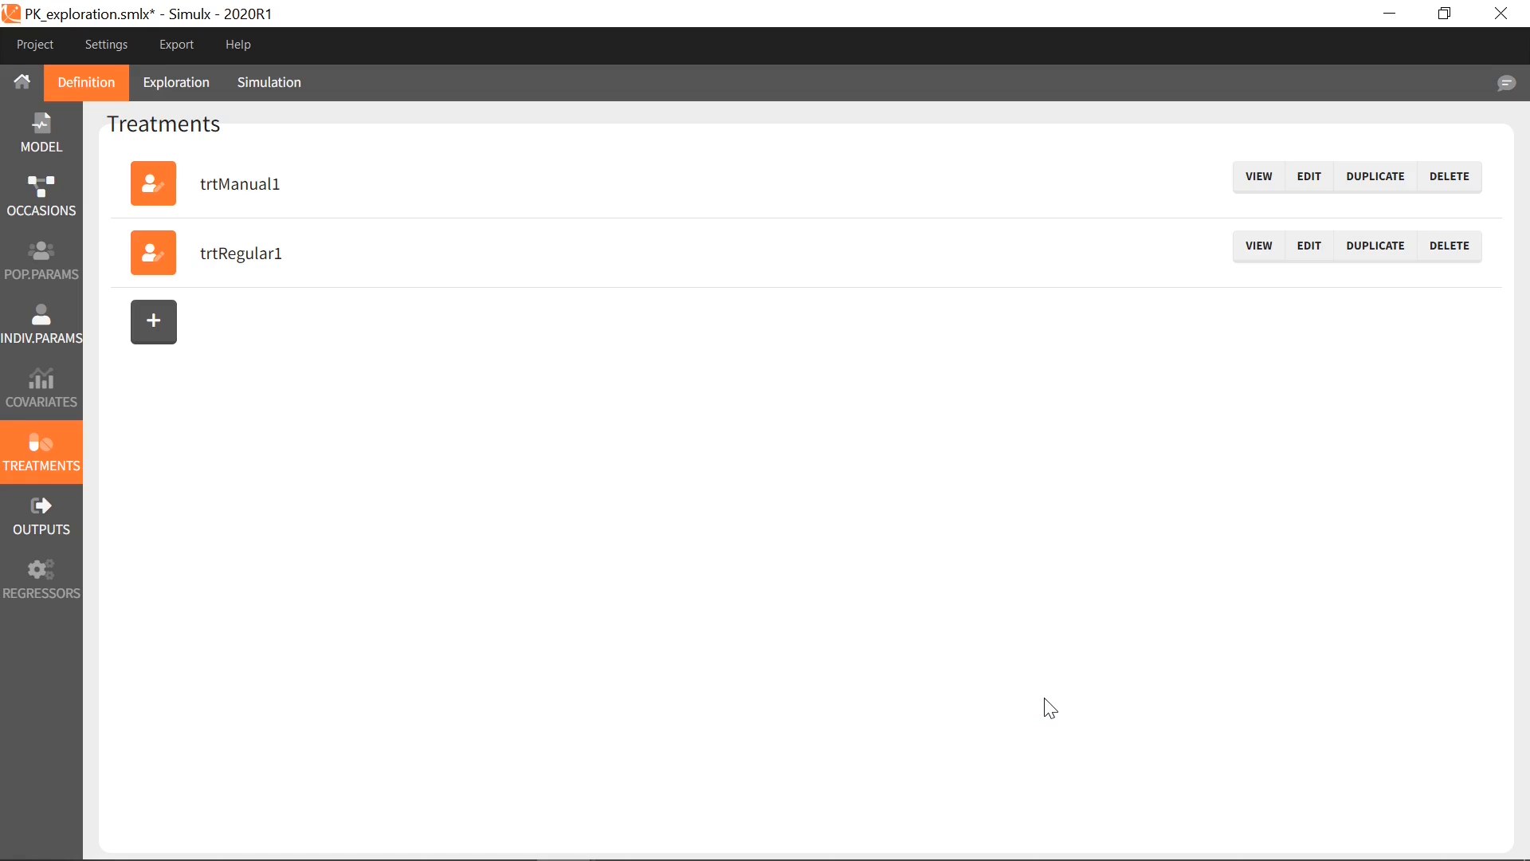
Create a treatment from the external file doses_table.txt on the Desktop
{"action": "left_click", "coordinate": [155, 326]}
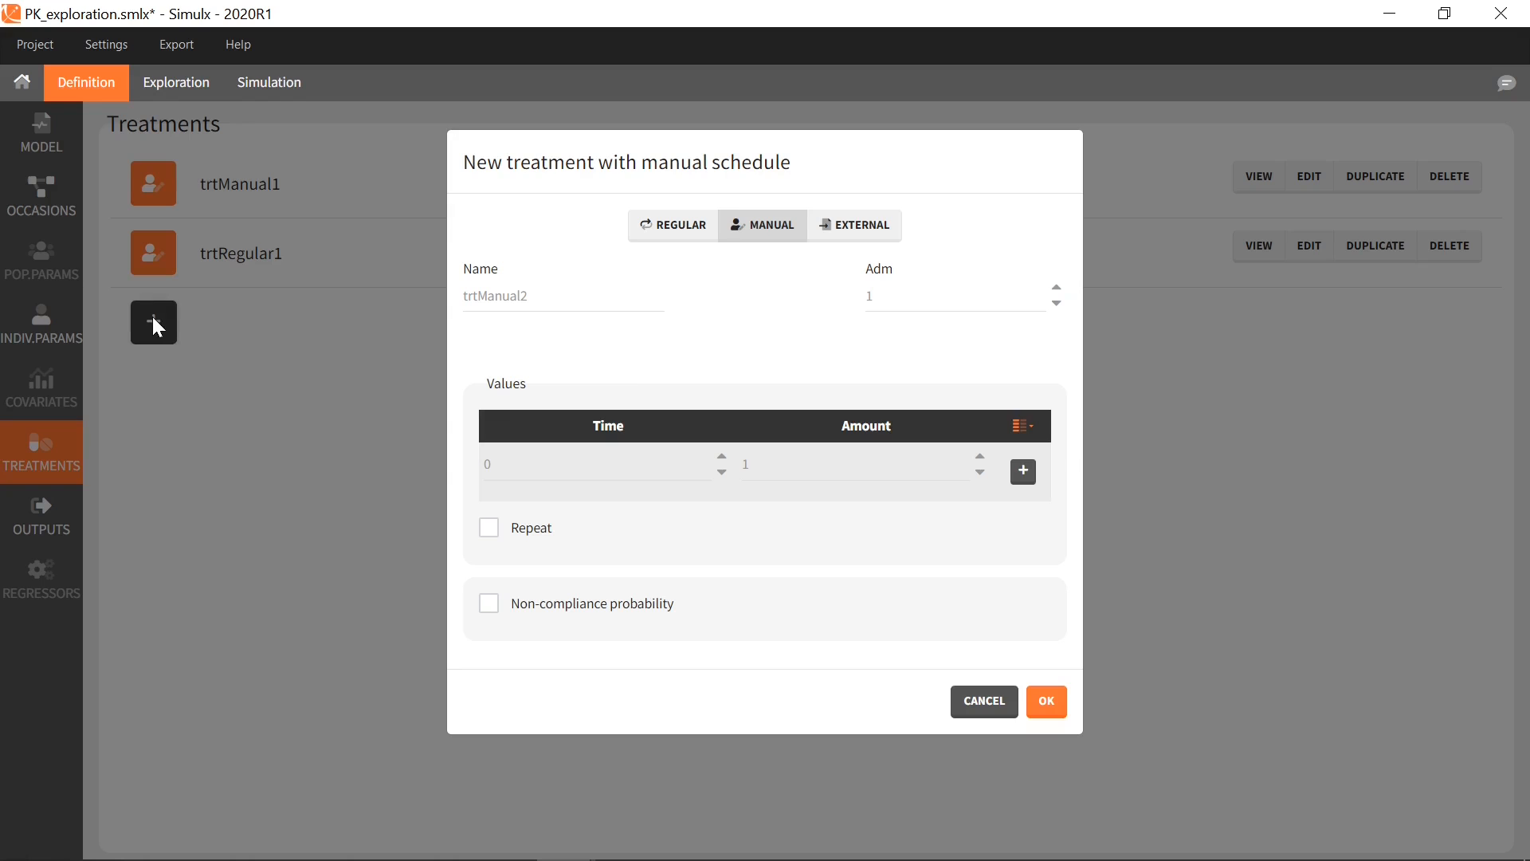
{"action": "left_click", "coordinate": [869, 246]}
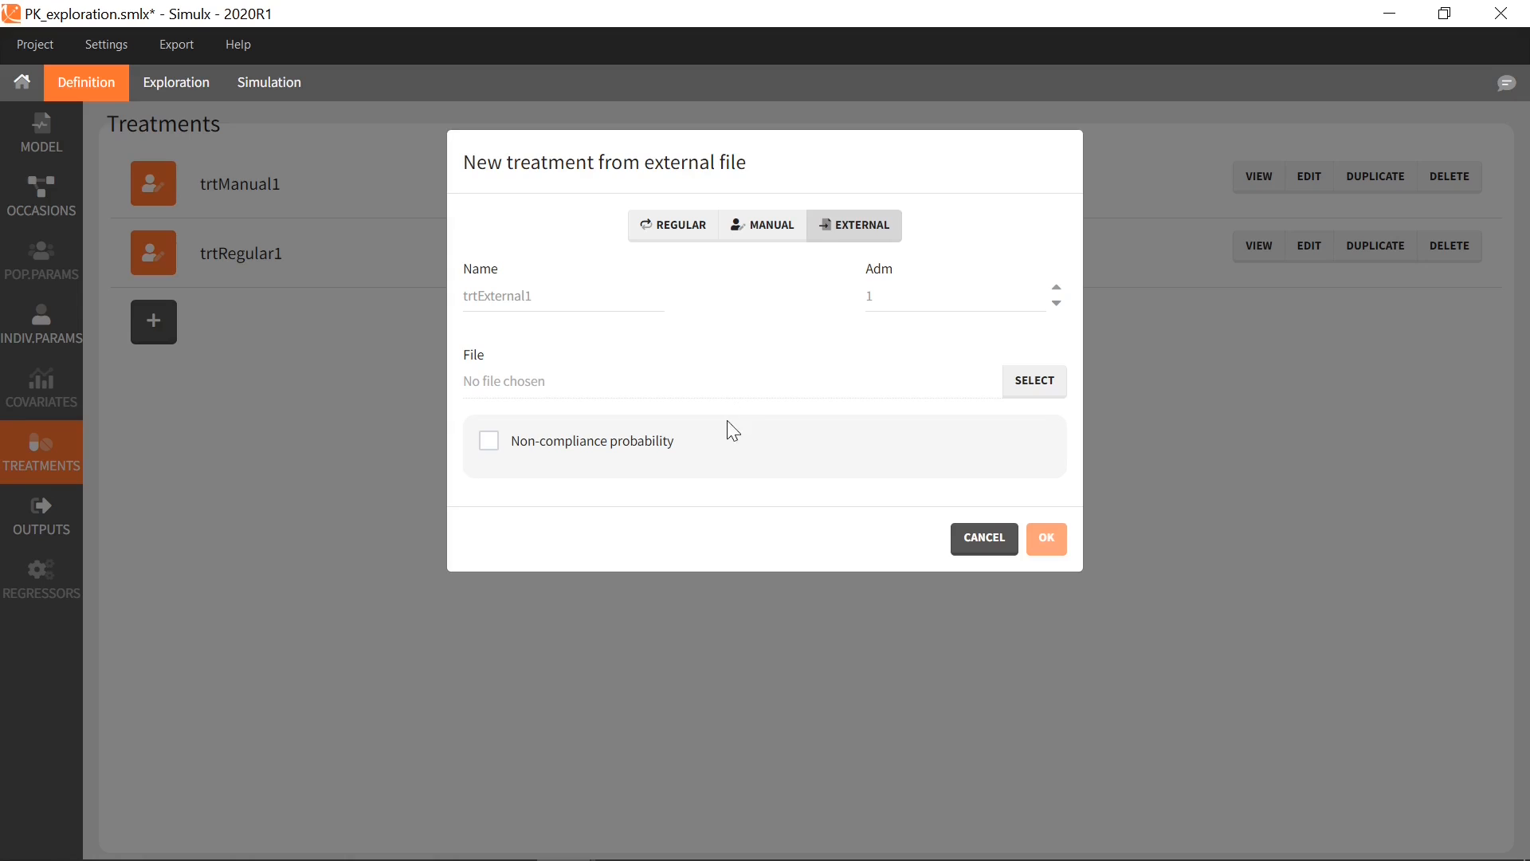
{"action": "left_click", "coordinate": [1007, 388]}
{"action": "left_click", "coordinate": [1034, 386]}
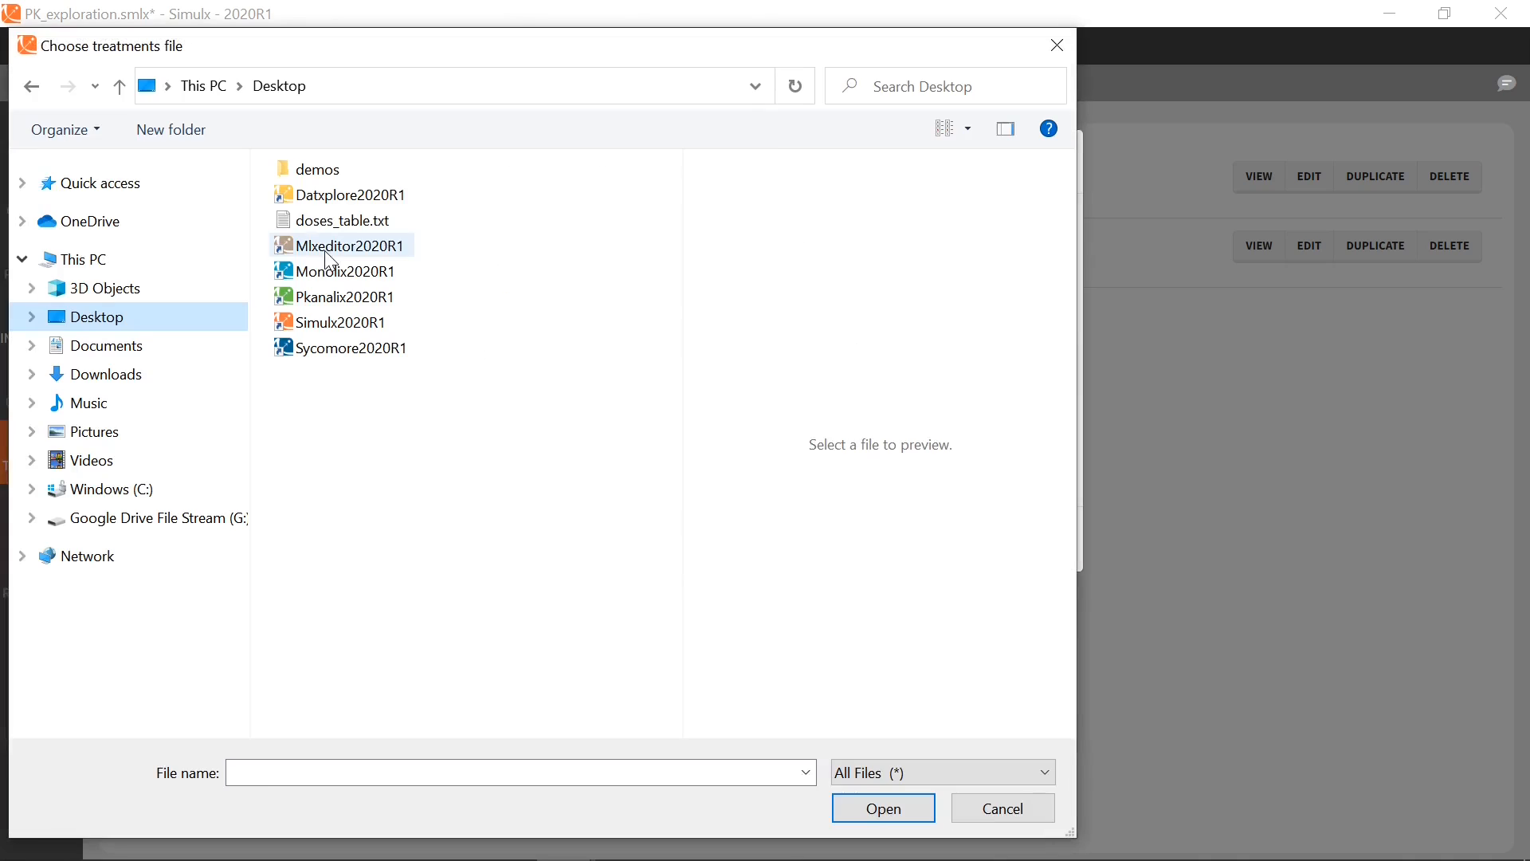
{"action": "left_click", "coordinate": [343, 220]}
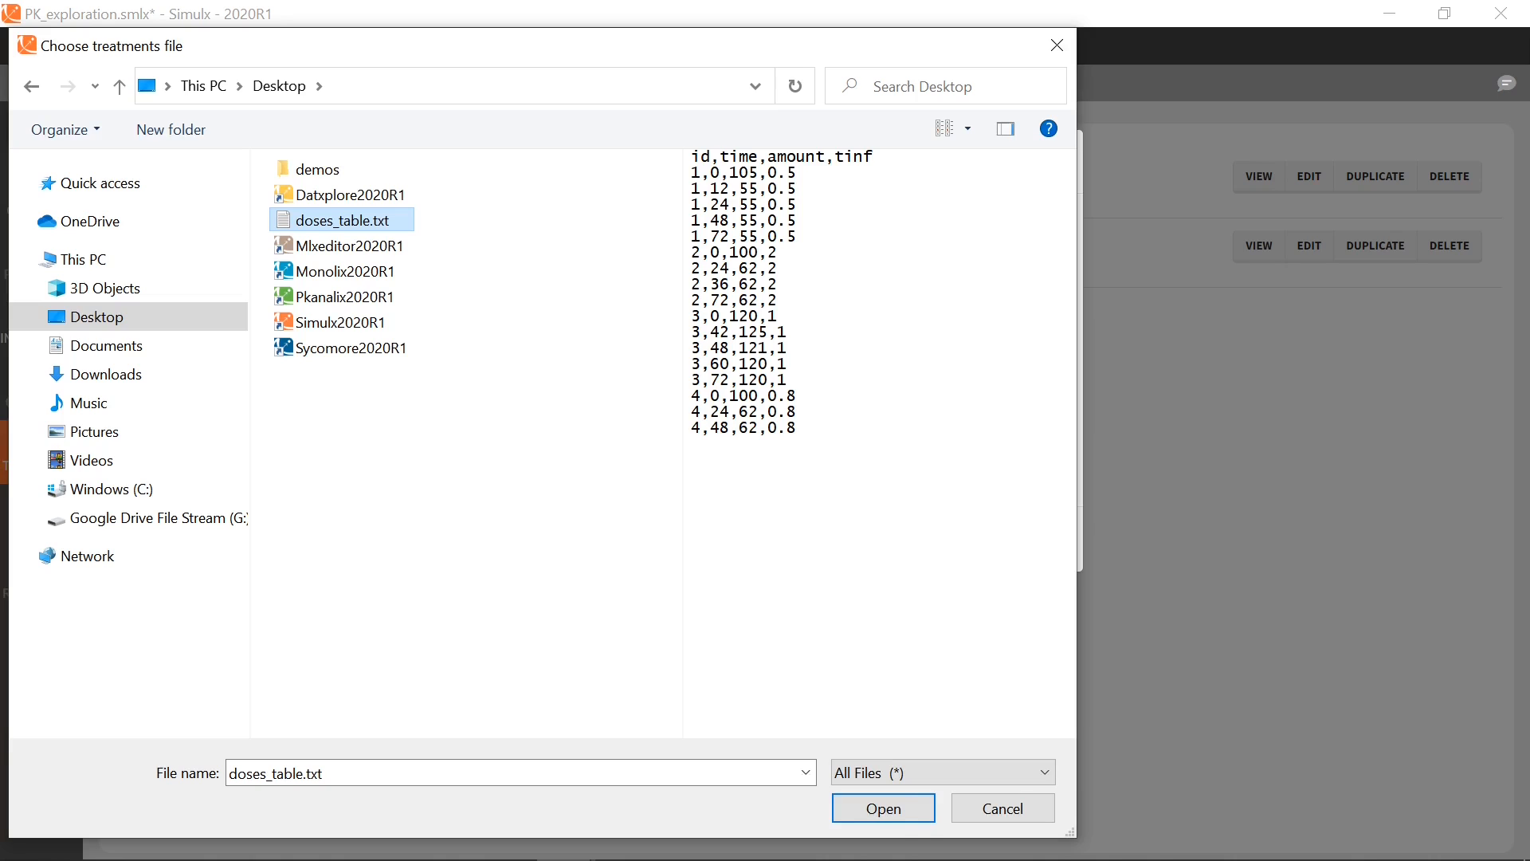
{"action": "left_click", "coordinate": [910, 816]}
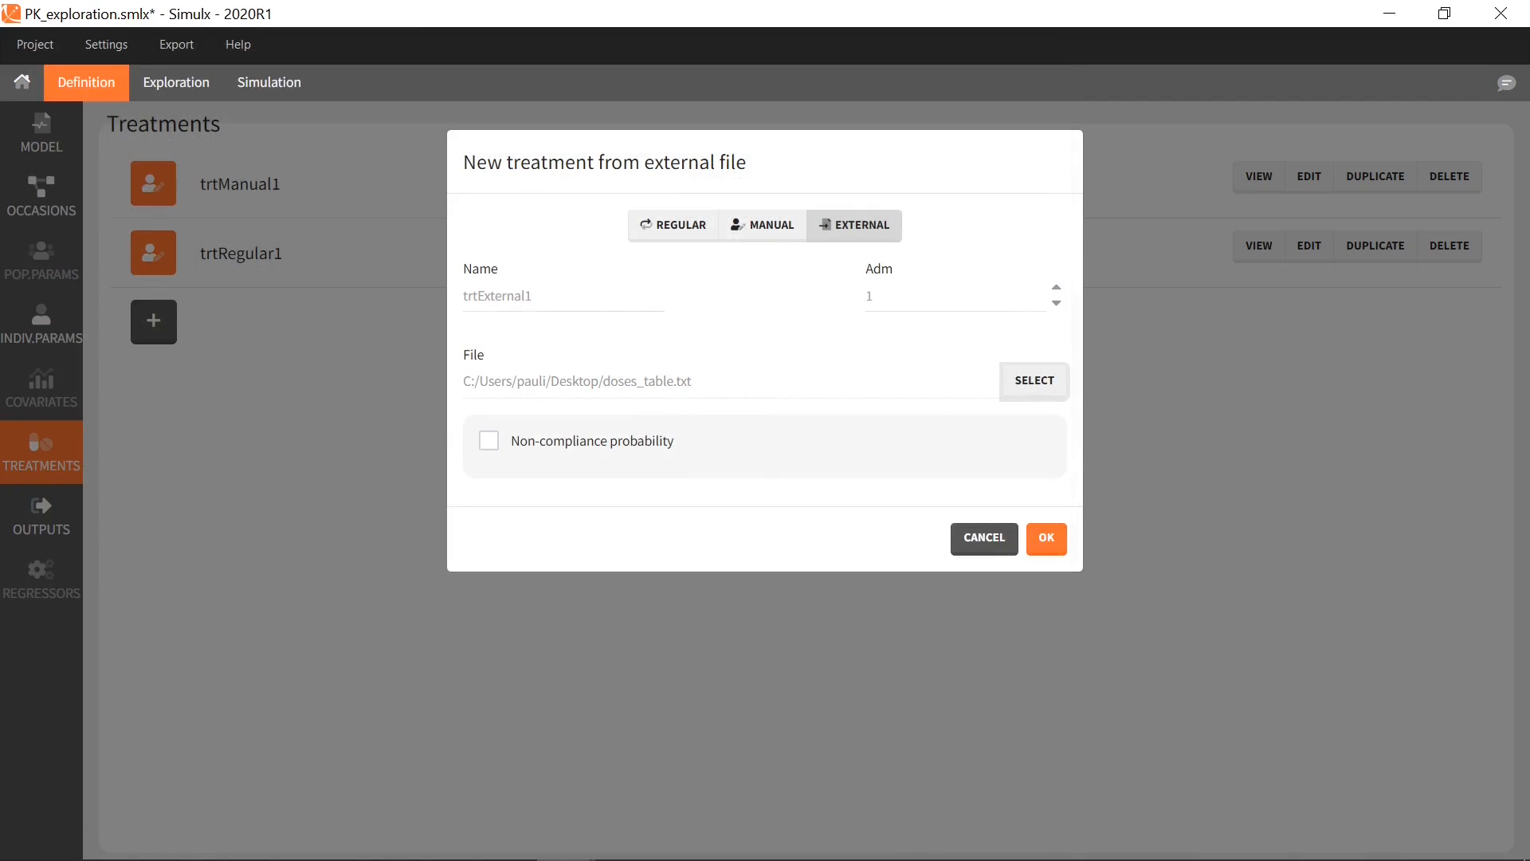
{"action": "left_click", "coordinate": [1048, 539]}
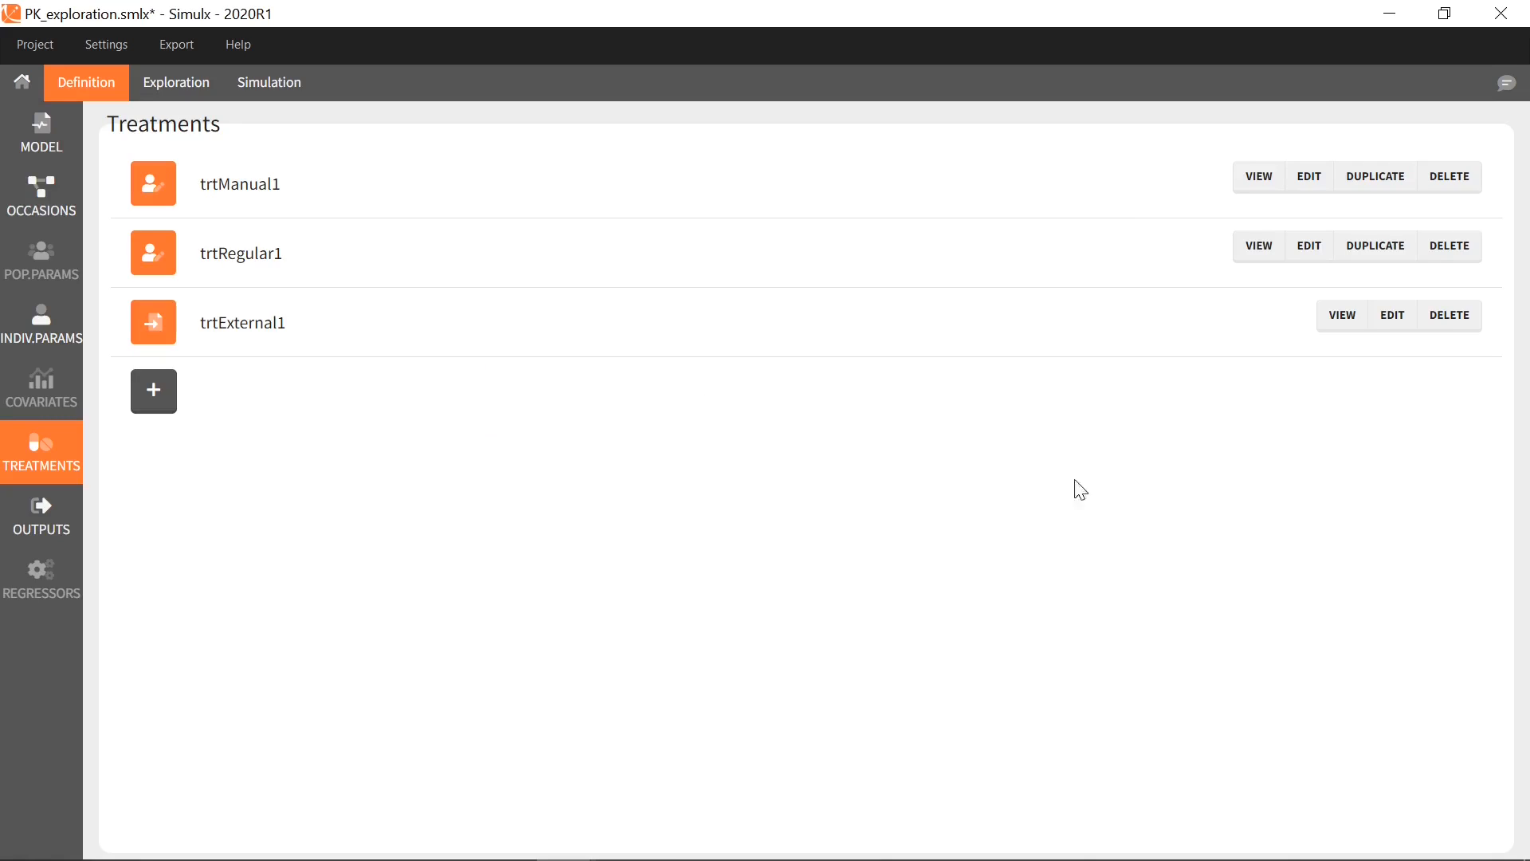
Review the dose tables of trtManual1, trtRegular1 and trtExternal1 in turn
{"action": "left_click", "coordinate": [1262, 179]}
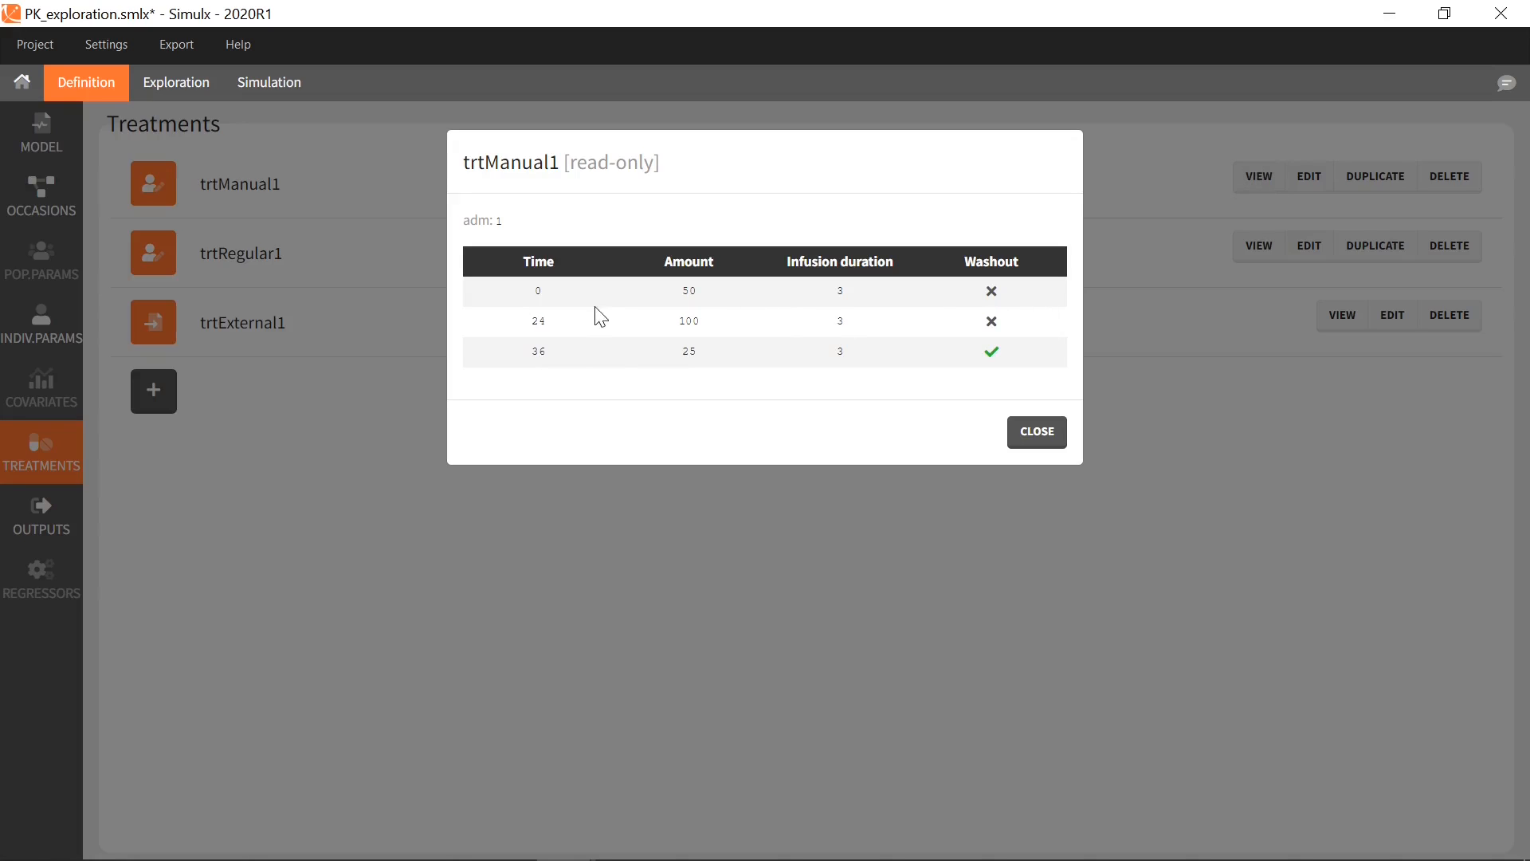
{"action": "left_click", "coordinate": [1020, 426]}
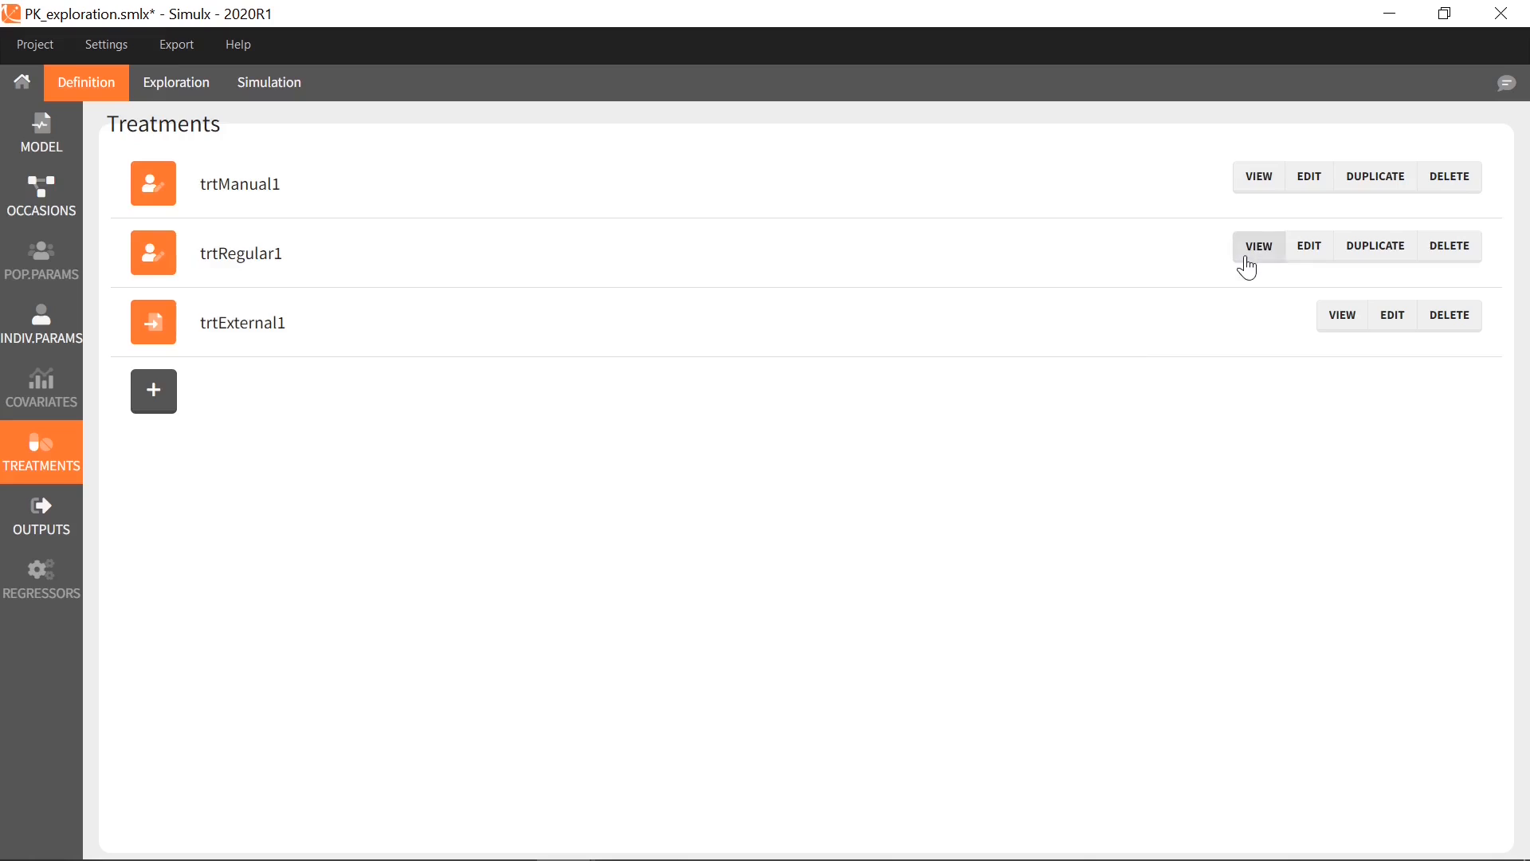
{"action": "left_click", "coordinate": [1245, 254]}
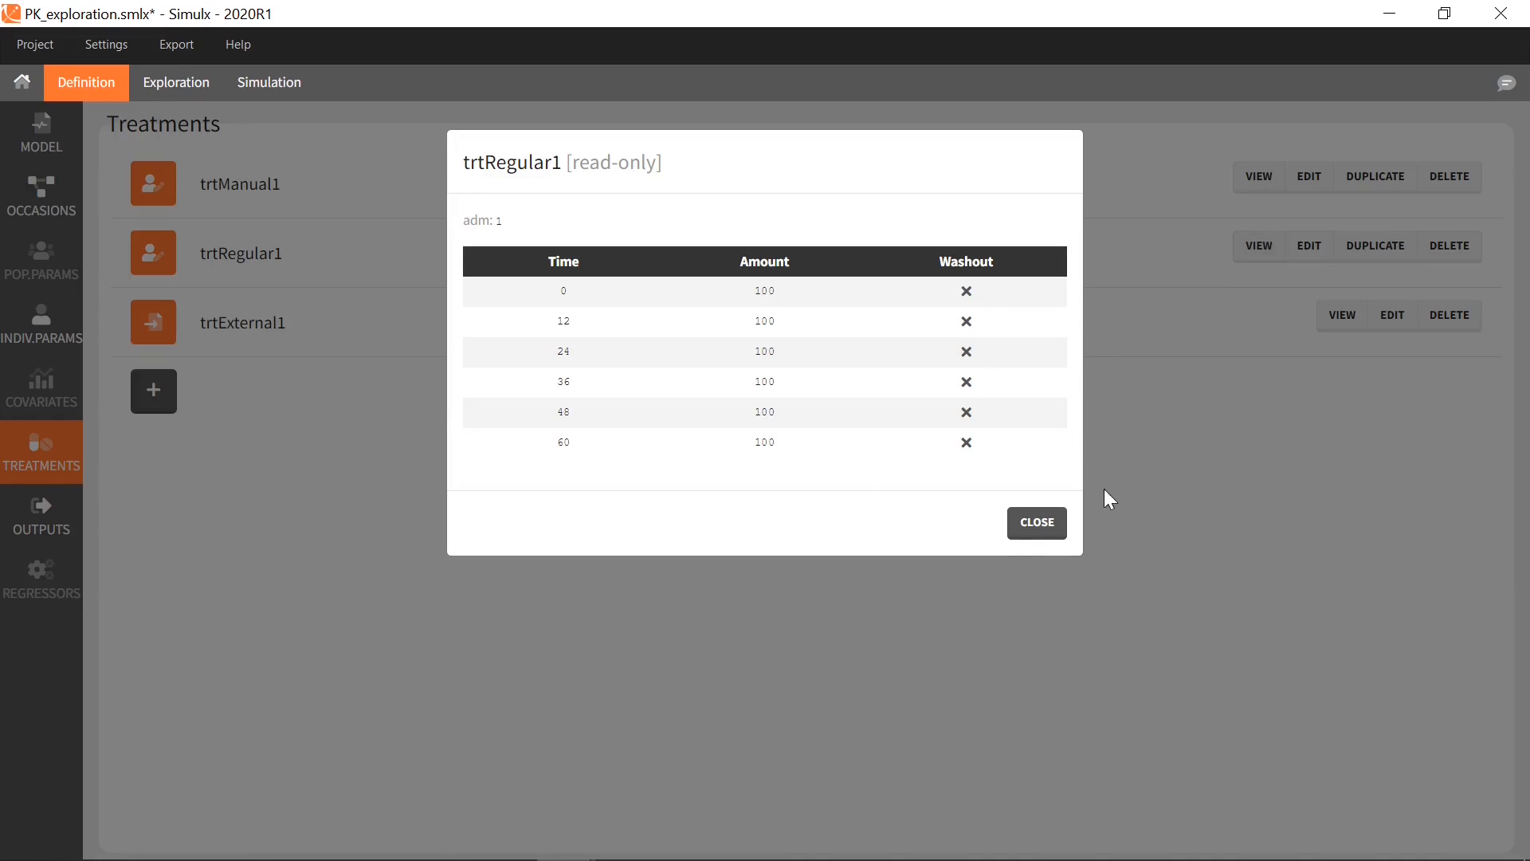
{"action": "left_click", "coordinate": [1014, 534]}
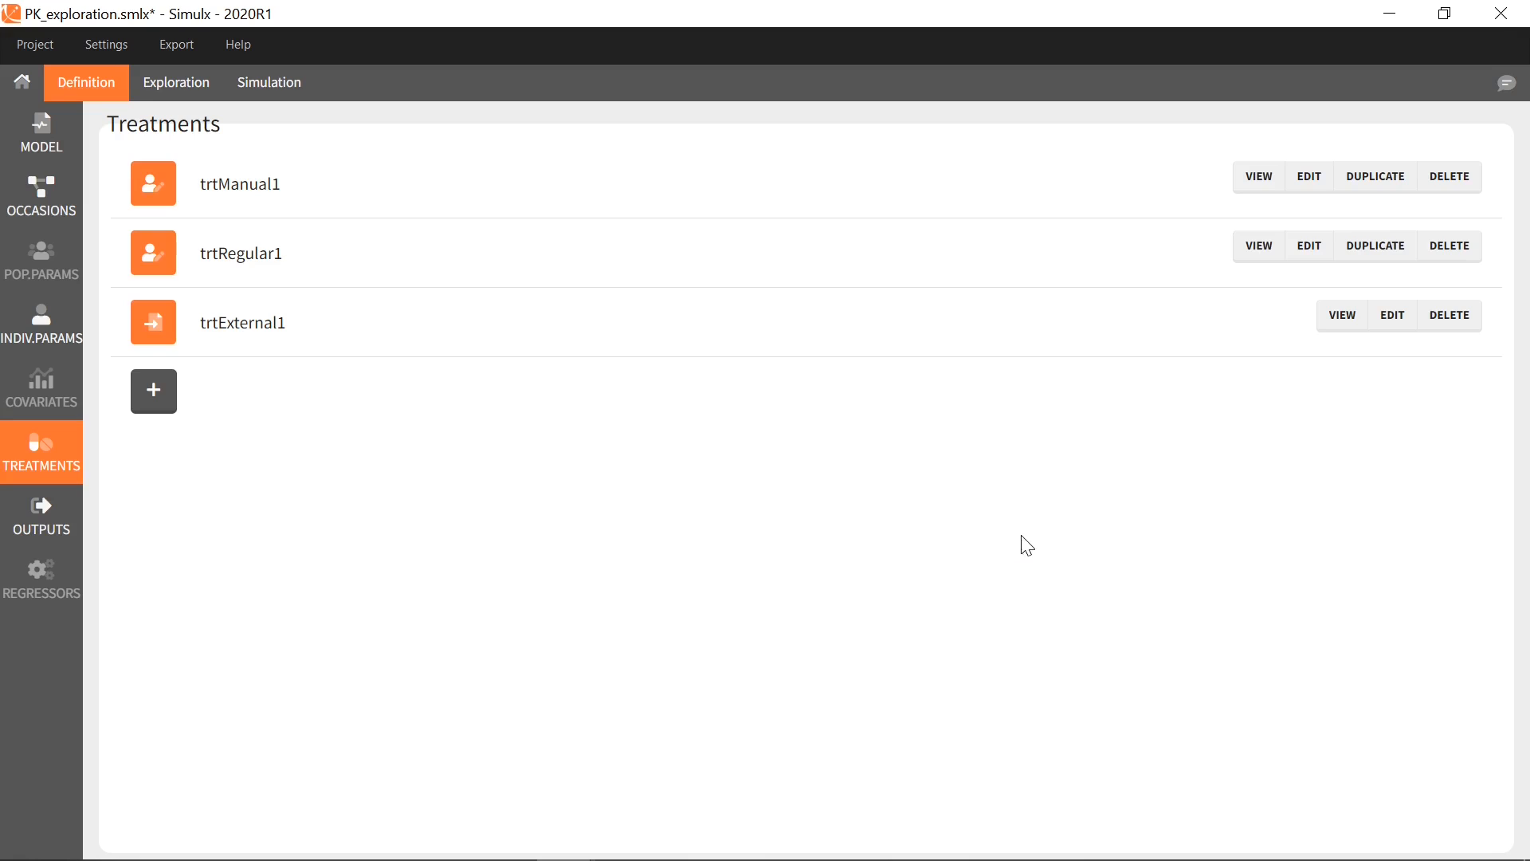
{"action": "left_click", "coordinate": [1344, 319]}
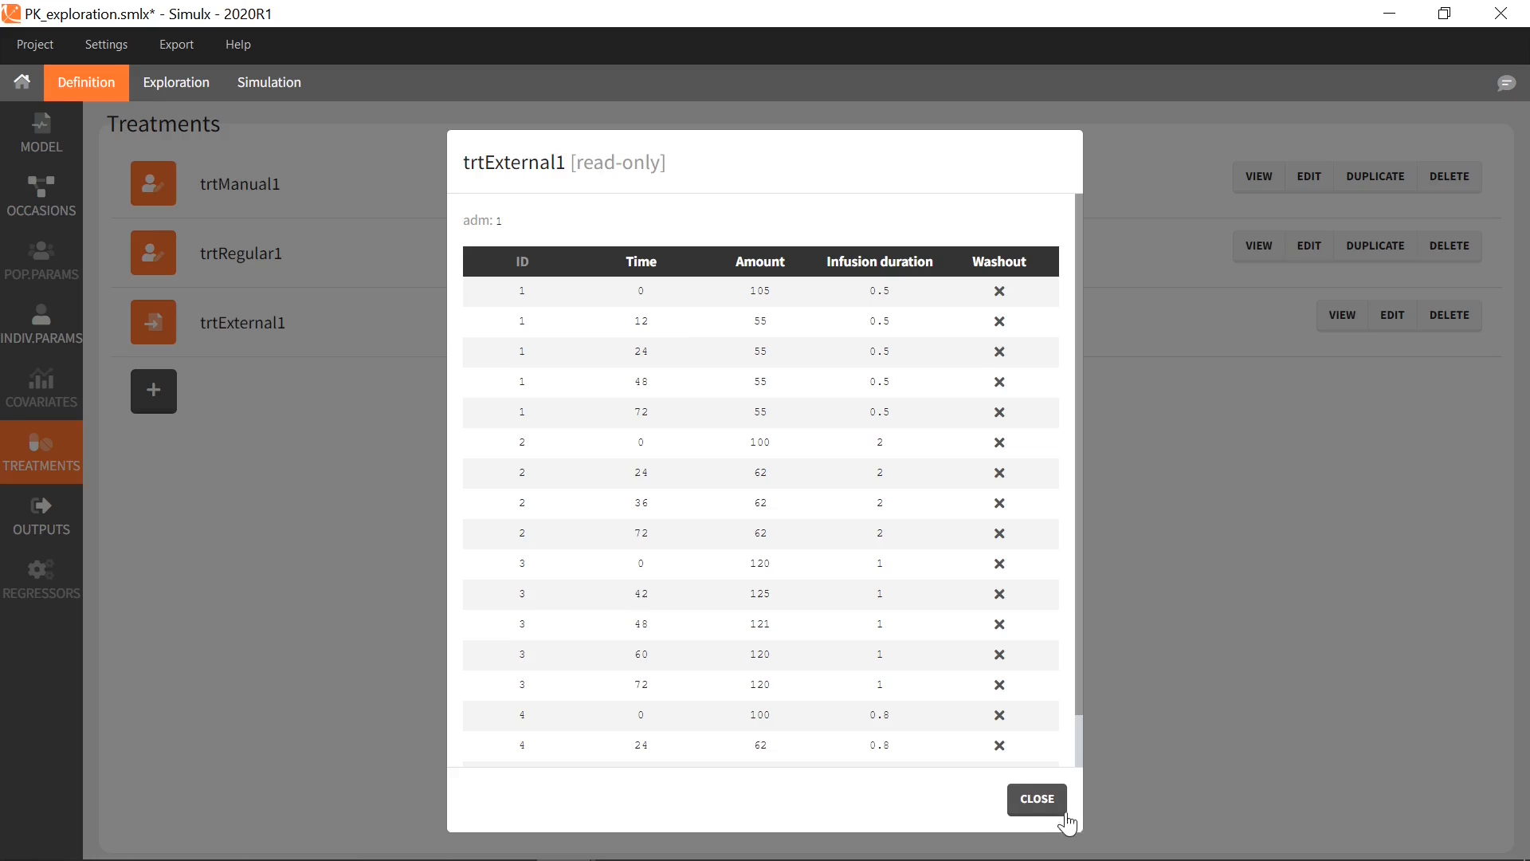
{"action": "left_click", "coordinate": [1036, 801]}
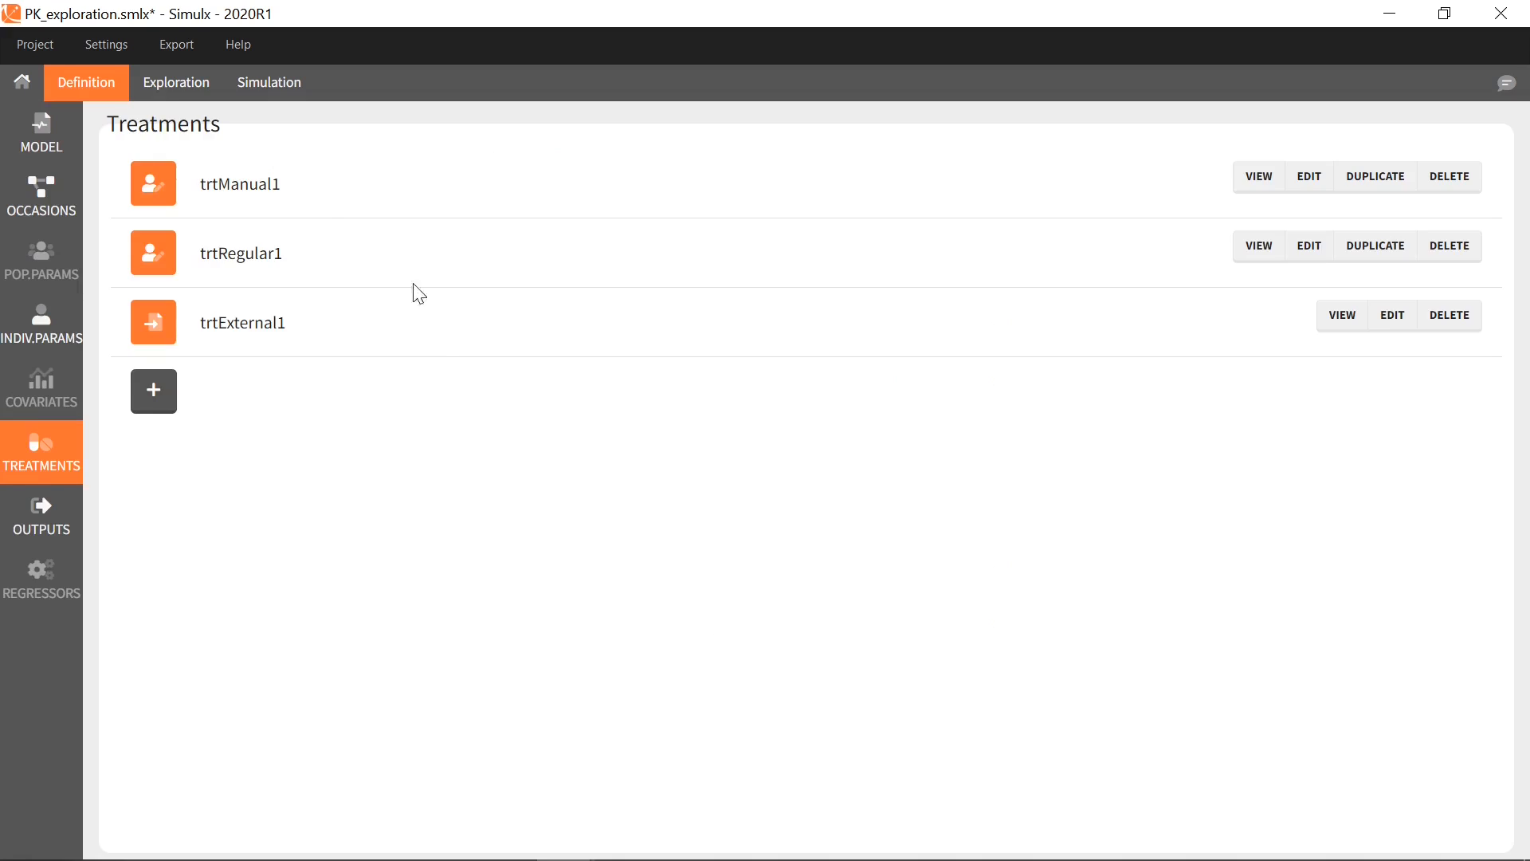
In the exploration, assign trtManual1 to explorationGroup1 and add two more groups, one with trtRegular1 and one with trtExternal1
{"action": "left_click", "coordinate": [177, 87]}
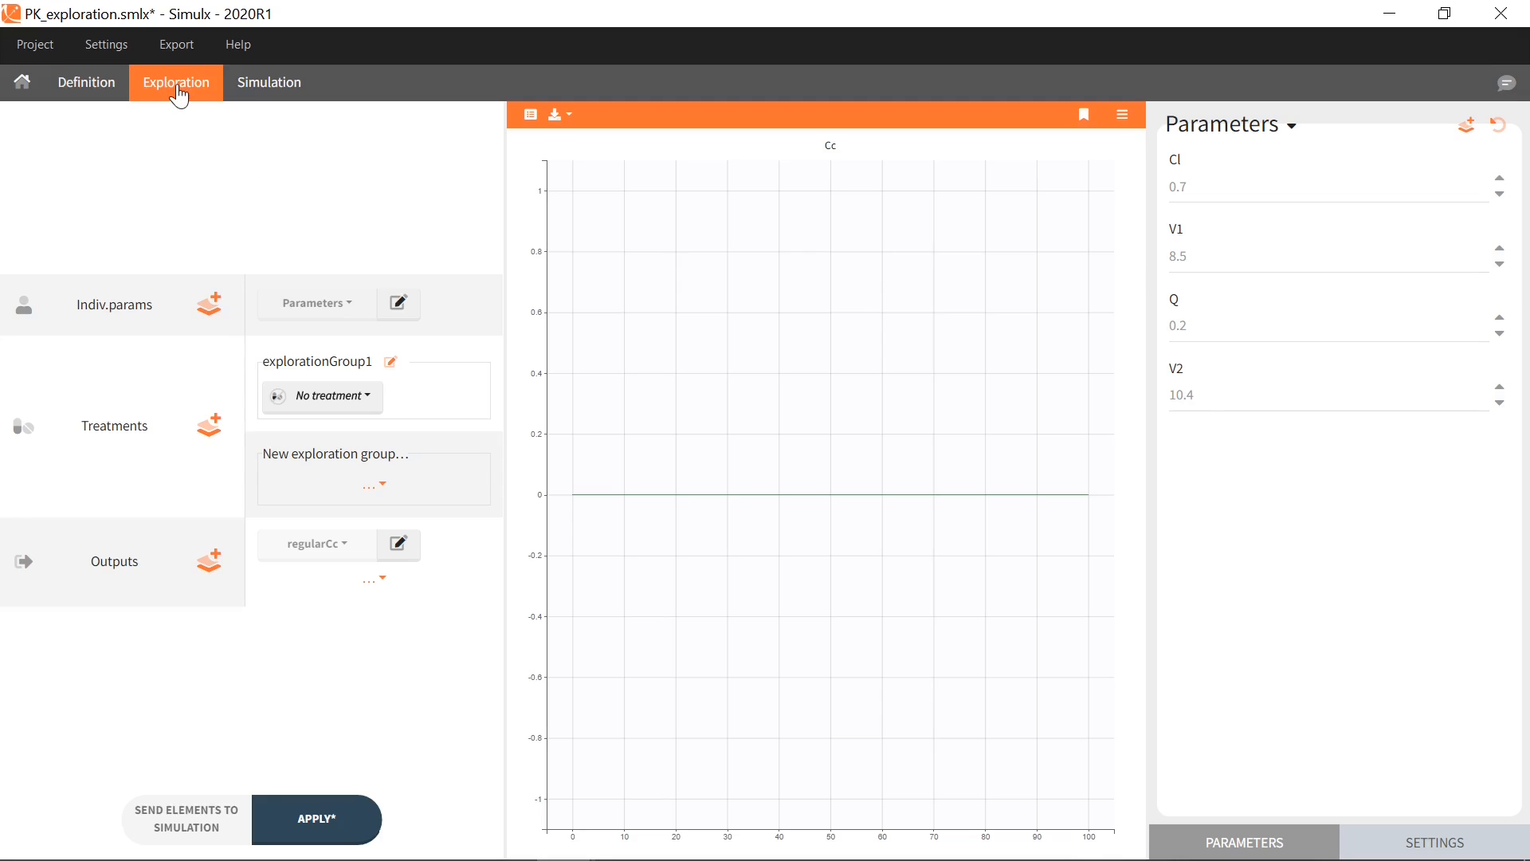
{"action": "left_click", "coordinate": [339, 399]}
{"action": "left_click", "coordinate": [352, 434]}
{"action": "left_click", "coordinate": [356, 504]}
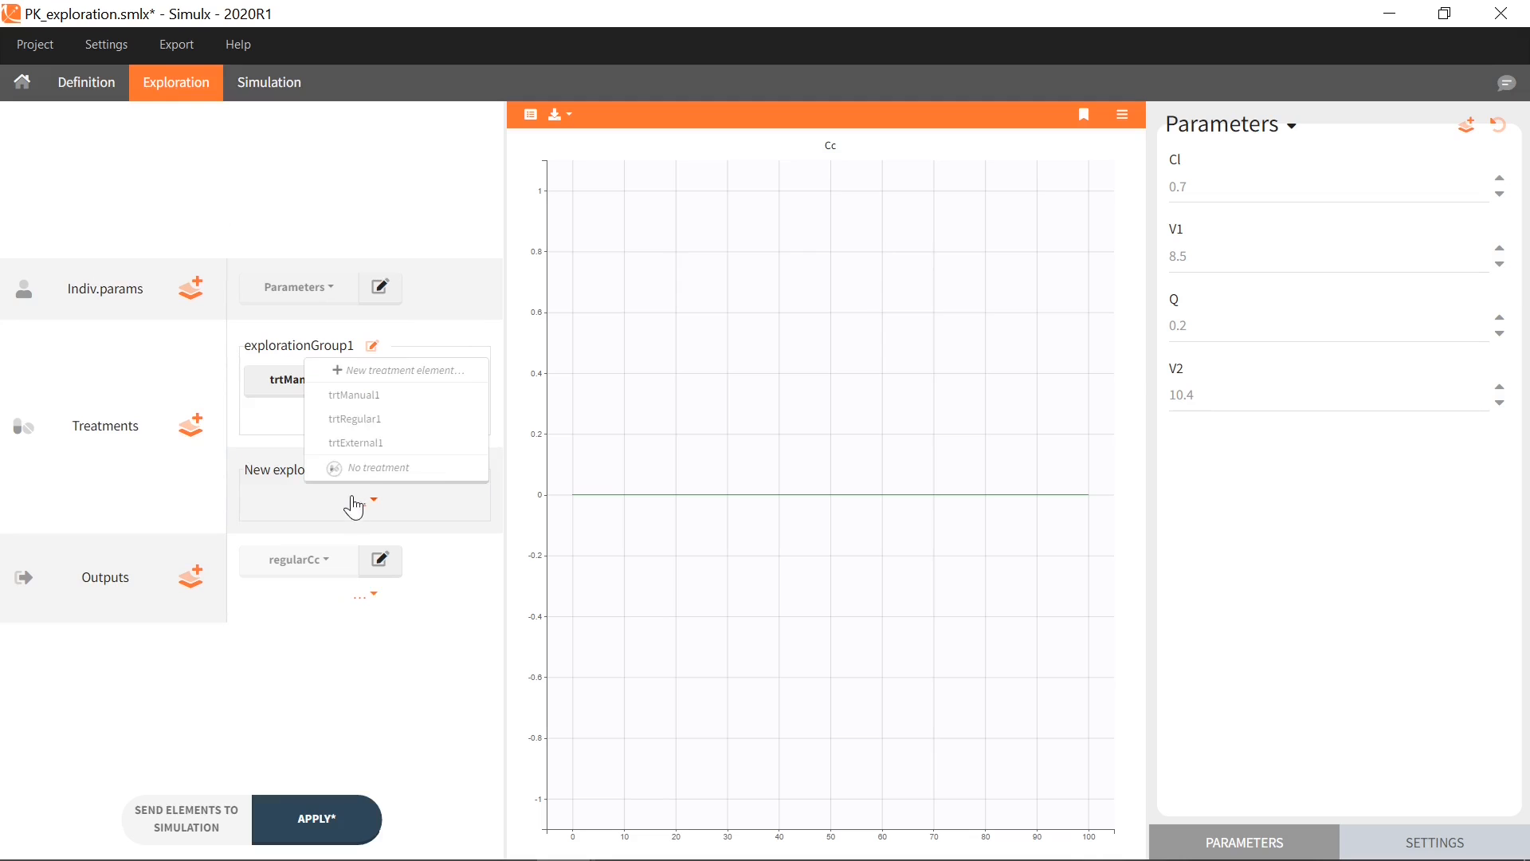
{"action": "left_click", "coordinate": [375, 422]}
{"action": "left_click", "coordinate": [365, 567]}
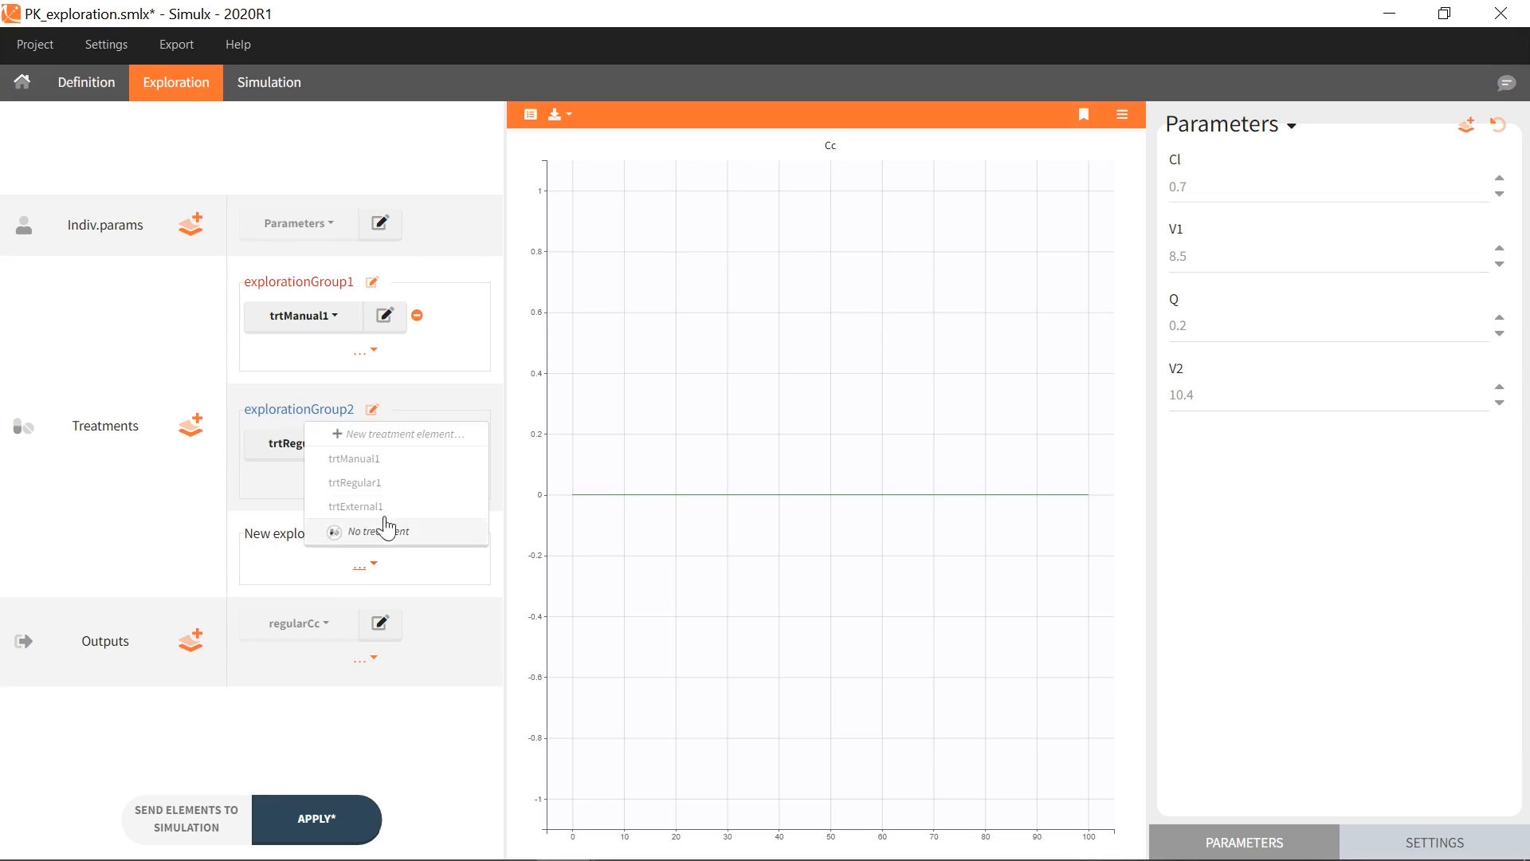
{"action": "left_click", "coordinate": [386, 527]}
Apply the exploration to plot the three treatment groups and switch the selected individual to 2
{"action": "left_click", "coordinate": [347, 821]}
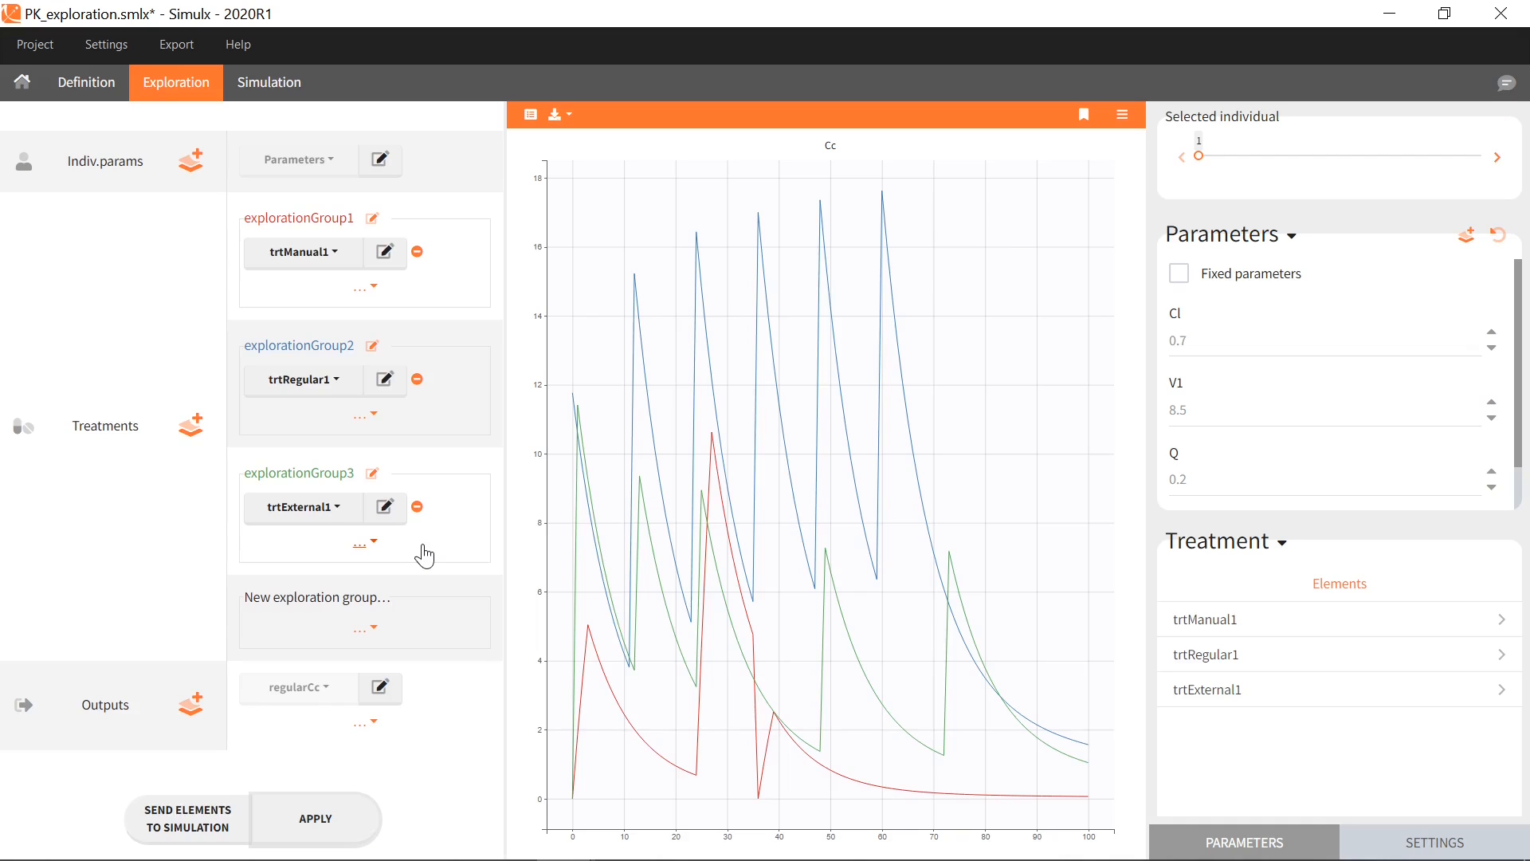
{"action": "left_click", "coordinate": [1500, 162]}
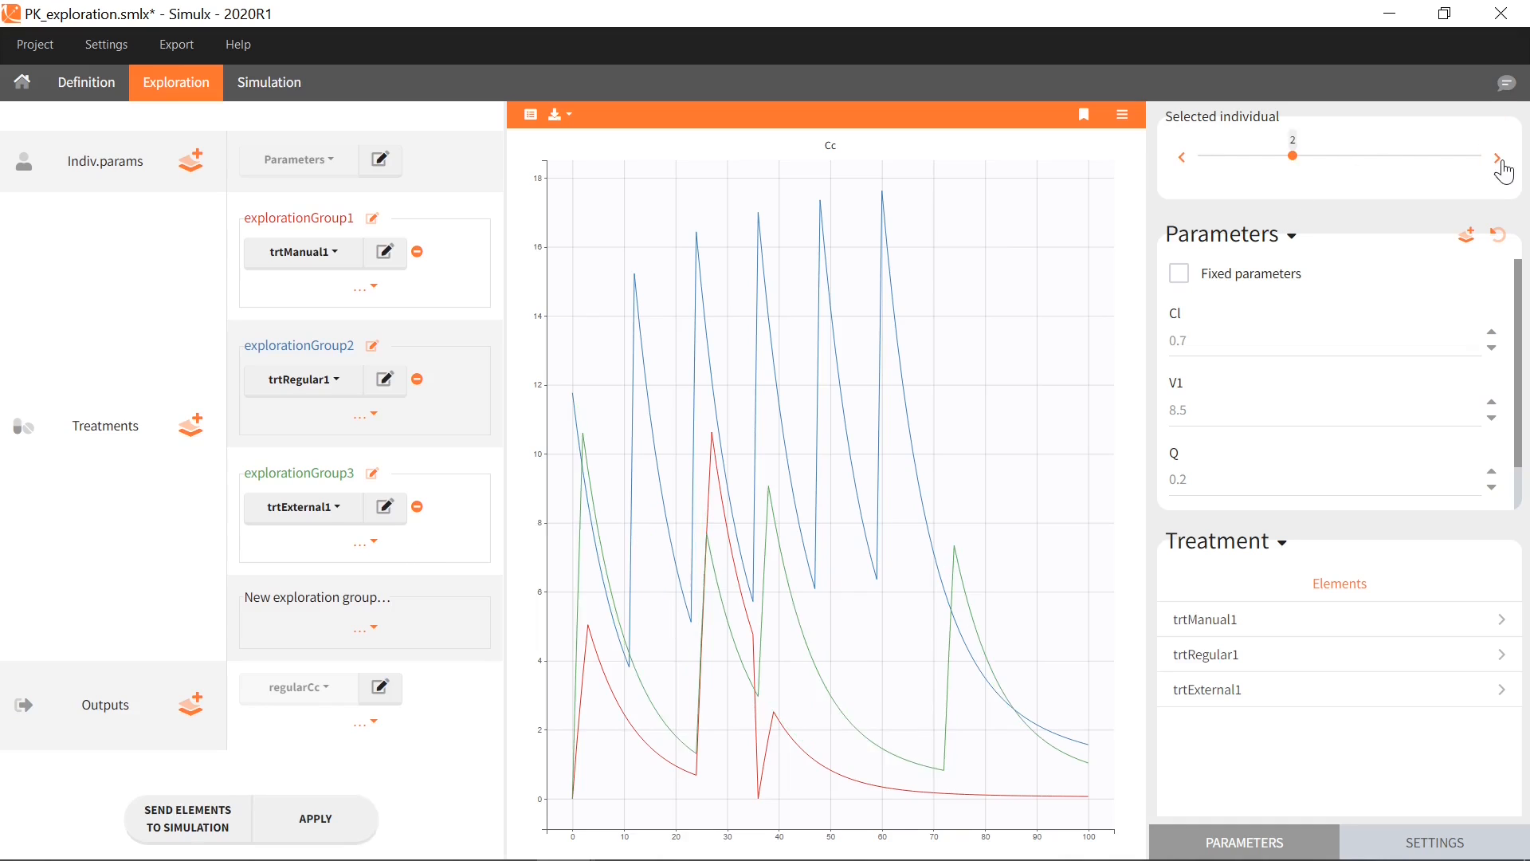